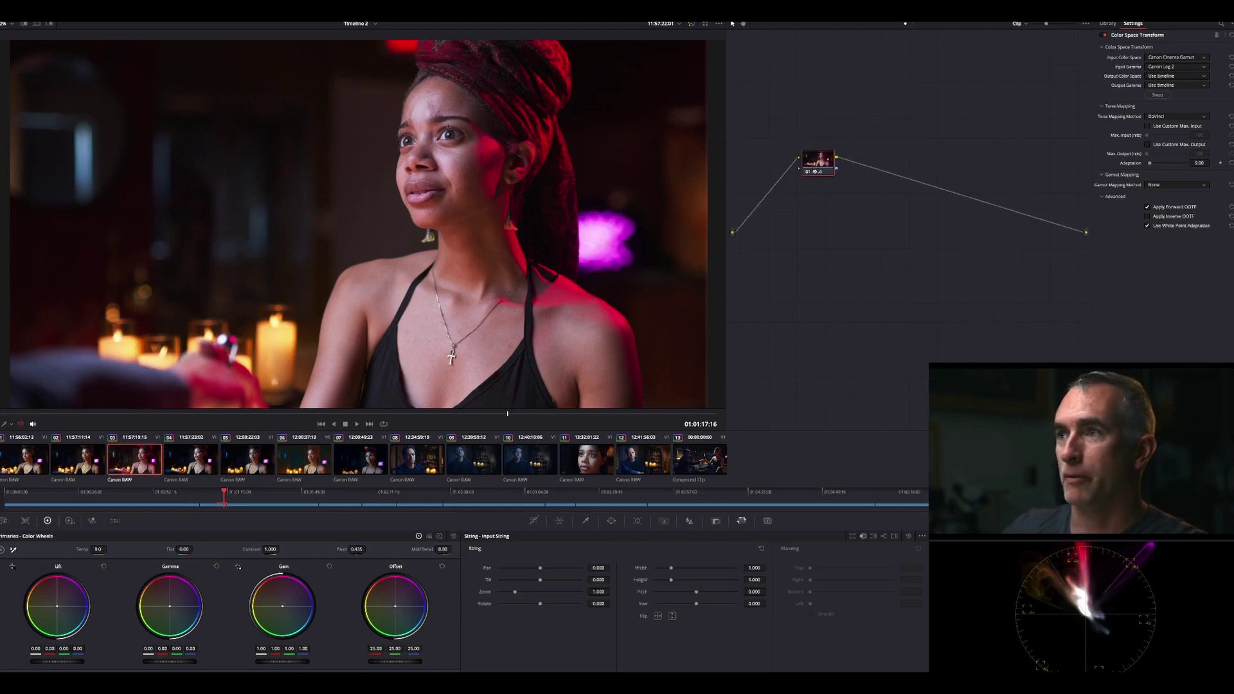
Step: Enlarge the node graph and show the HDR color wheels for the first node
drag(169, 606, 168, 611)
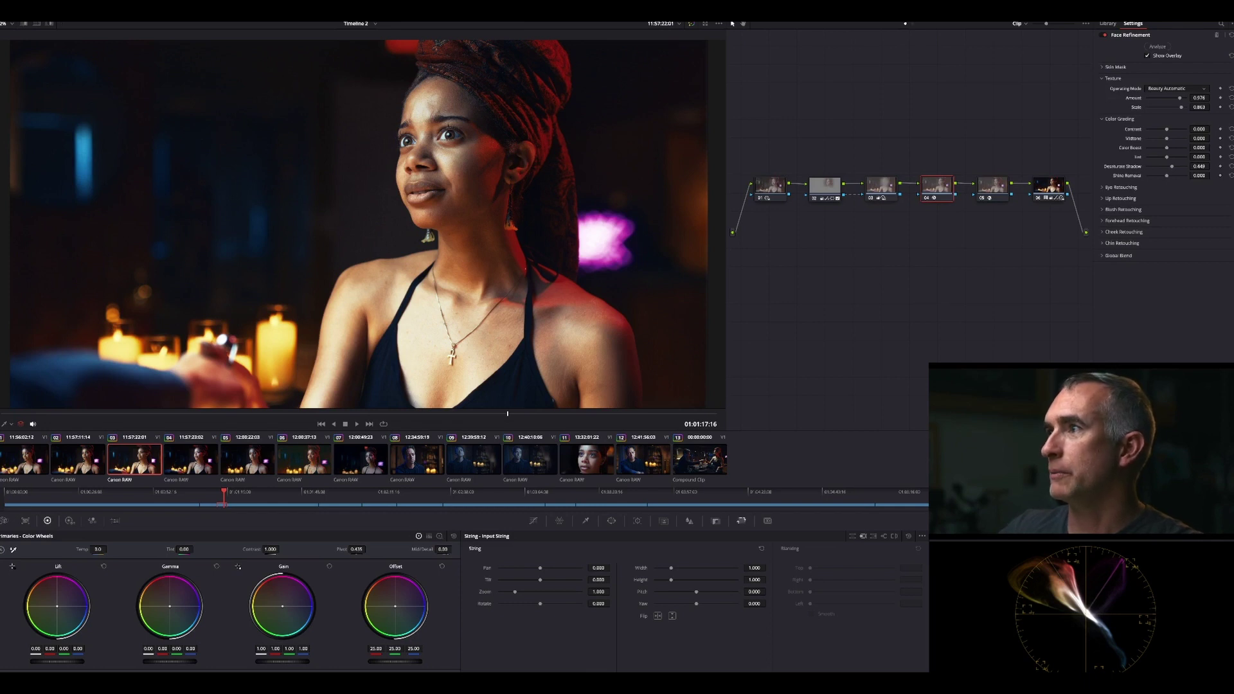
drag(1046, 24, 1073, 24)
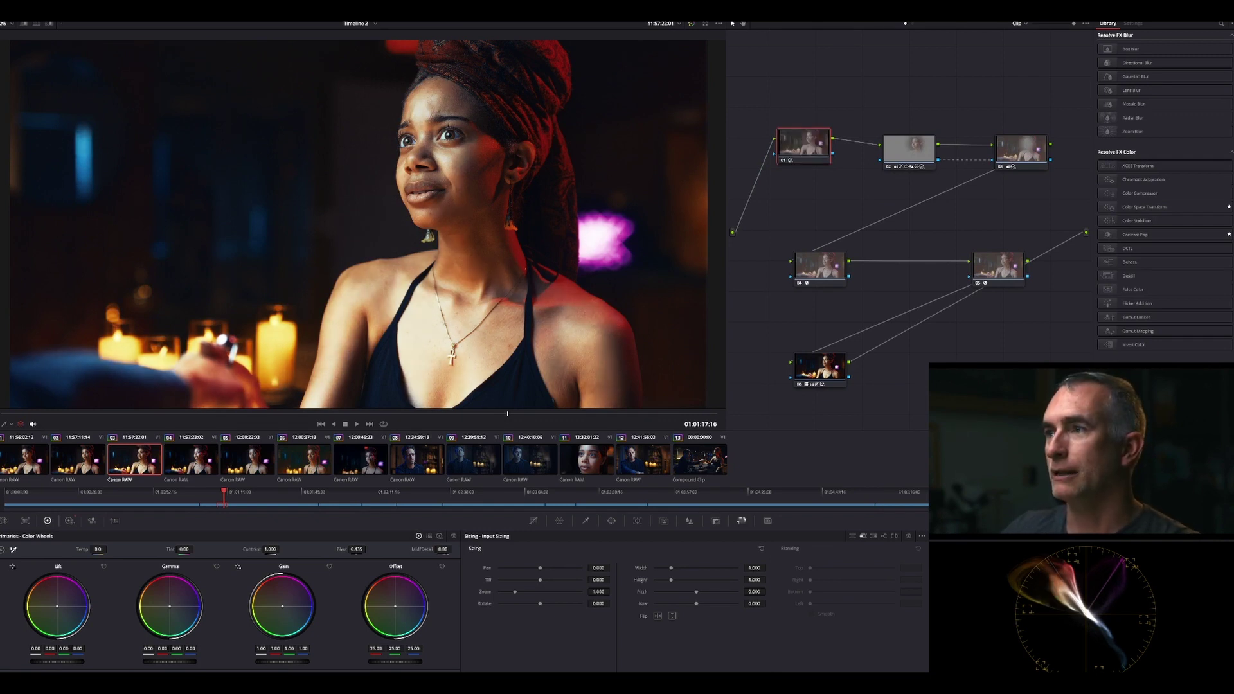
click(69, 521)
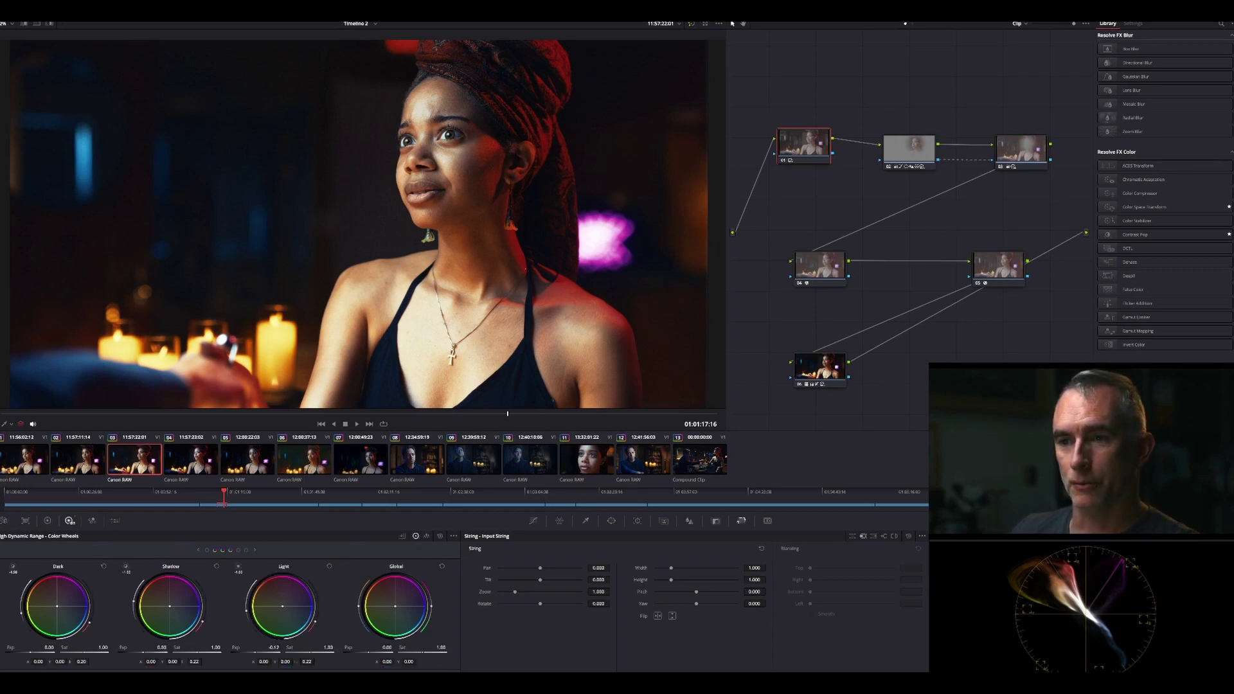
Step: Toggle the first node off and on to compare the shot with and without its HDR adjustments
key(ctrl+d)
key(ctrl+d)
key(ctrl+d)
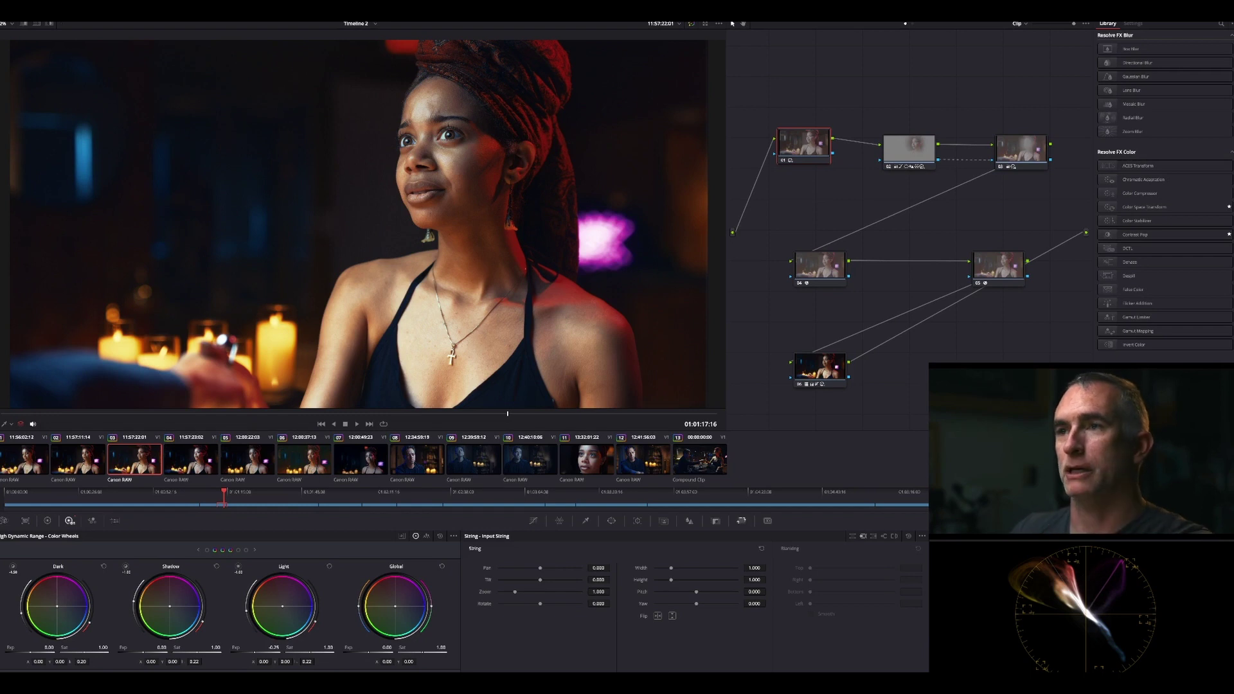
key(ctrl+d)
key(ctrl+d)
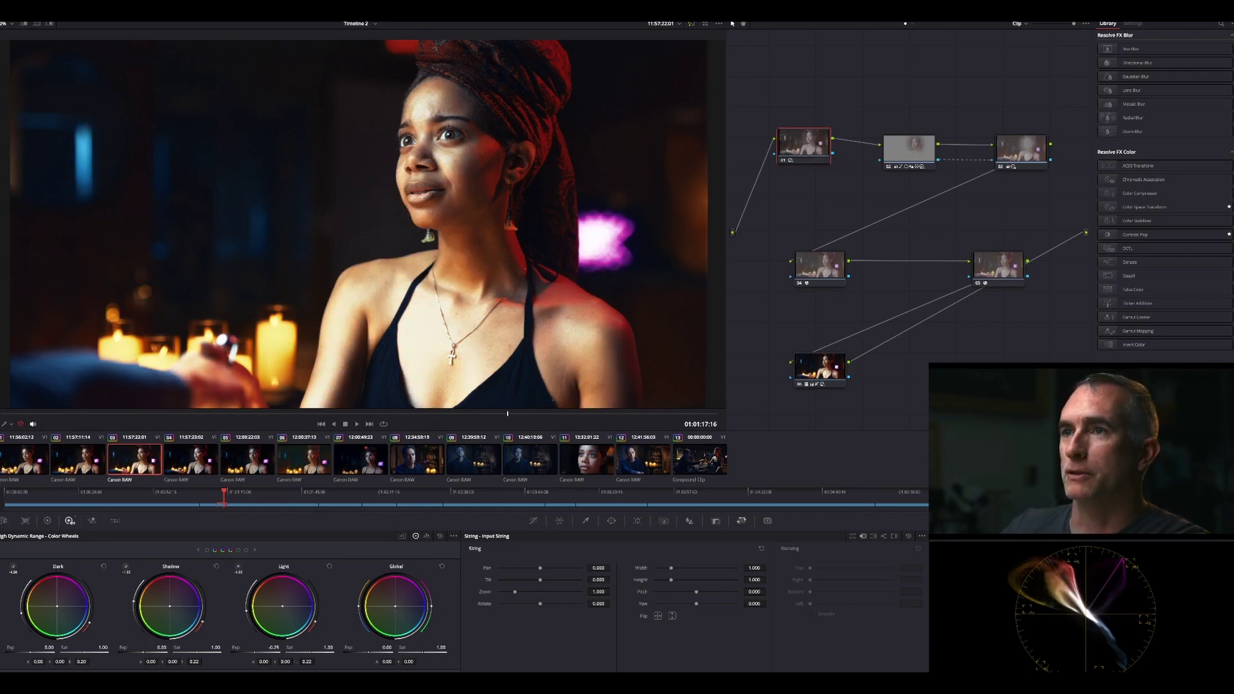
Step: Inspect the soft circular window around the woman's face in the second node
mouse_move(908, 149)
mouse_down()
mouse_move(908, 129)
mouse_move(902, 138)
mouse_up()
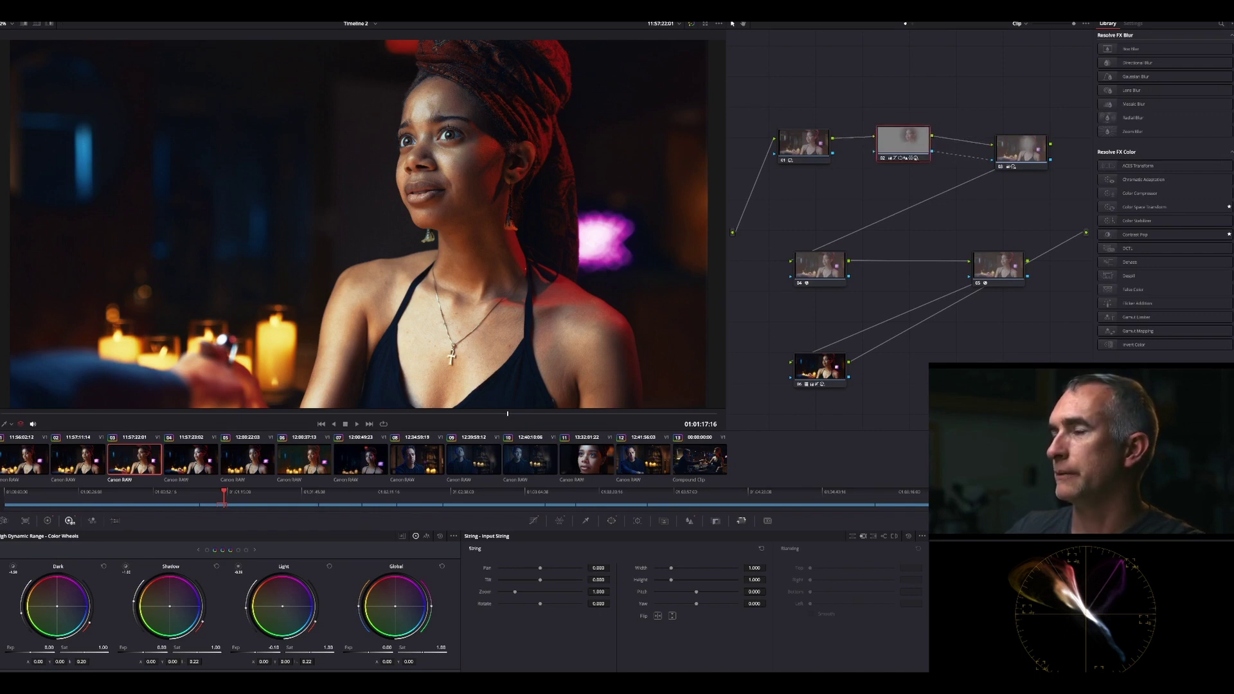
drag(903, 140, 902, 142)
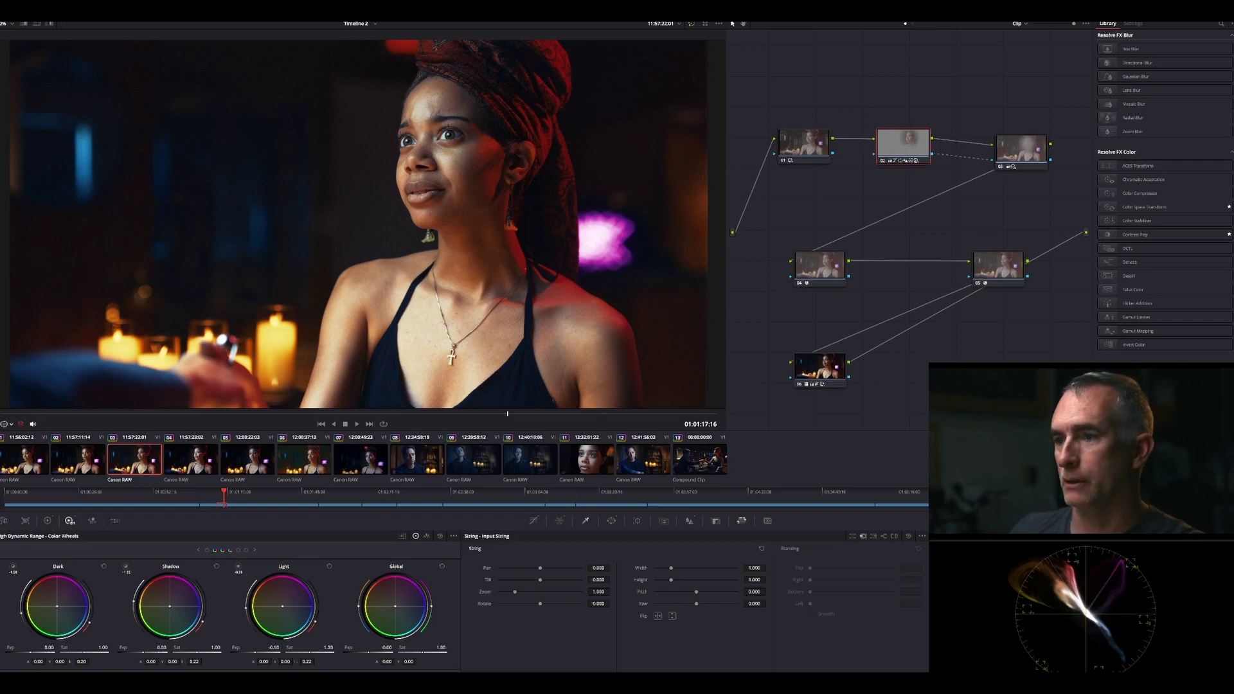
click(611, 521)
drag(446, 155, 451, 153)
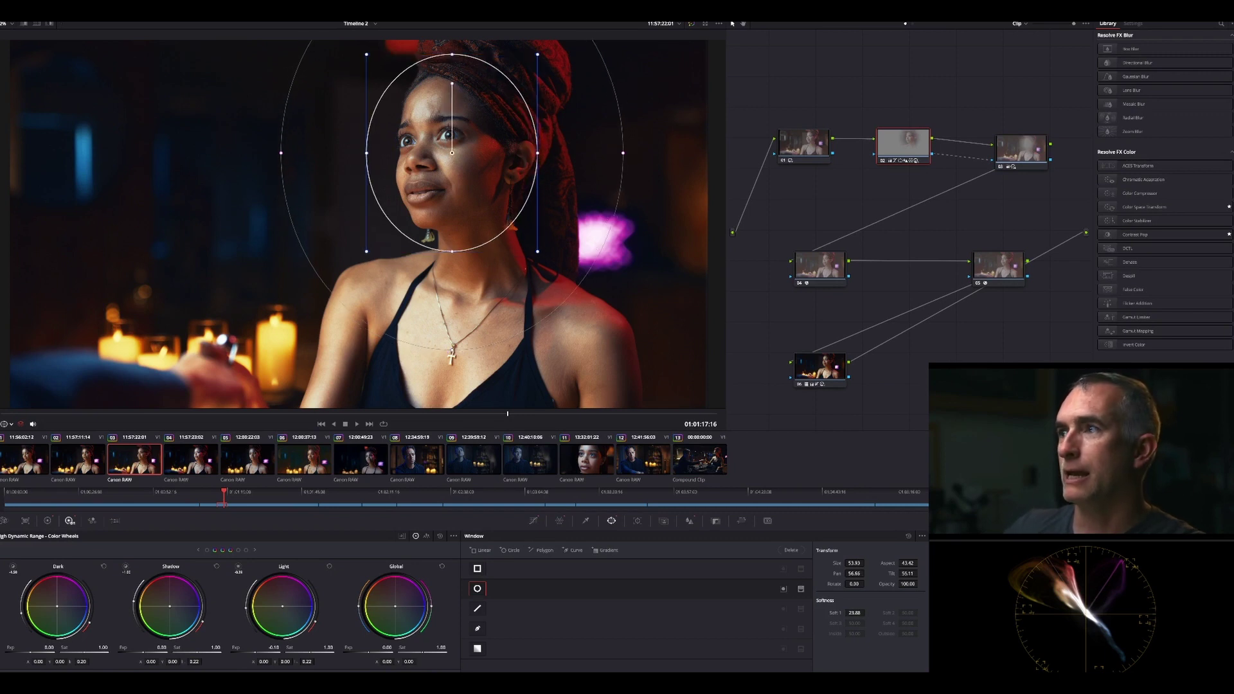
Step: Compare the keys of the second and third nodes to see how the face and its surroundings are separated
drag(903, 145, 905, 148)
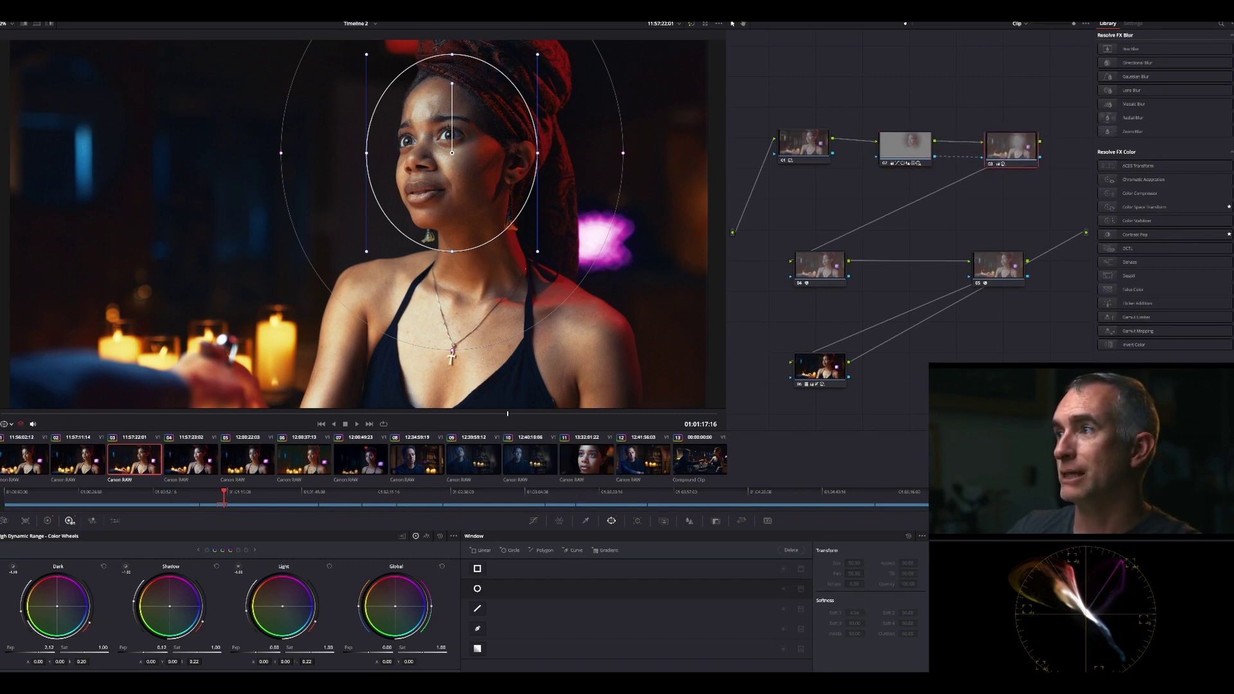
drag(1022, 147, 1010, 146)
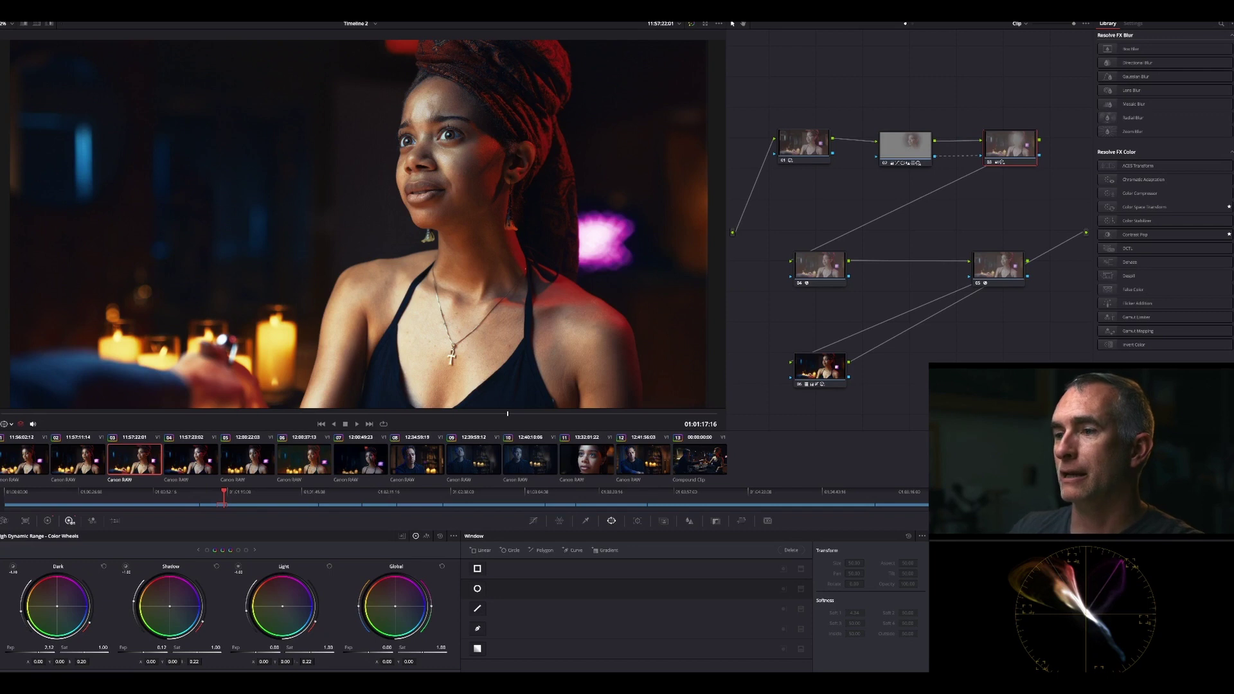
click(740, 521)
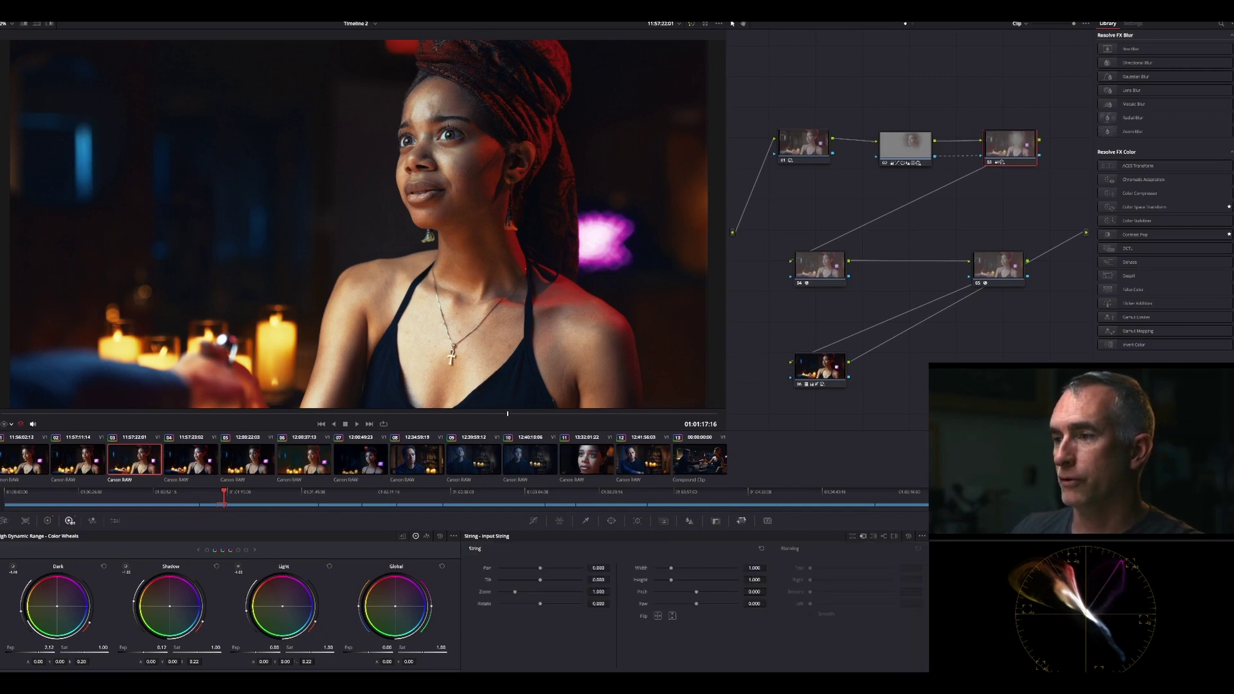
click(716, 521)
drag(1011, 146, 1005, 149)
click(905, 146)
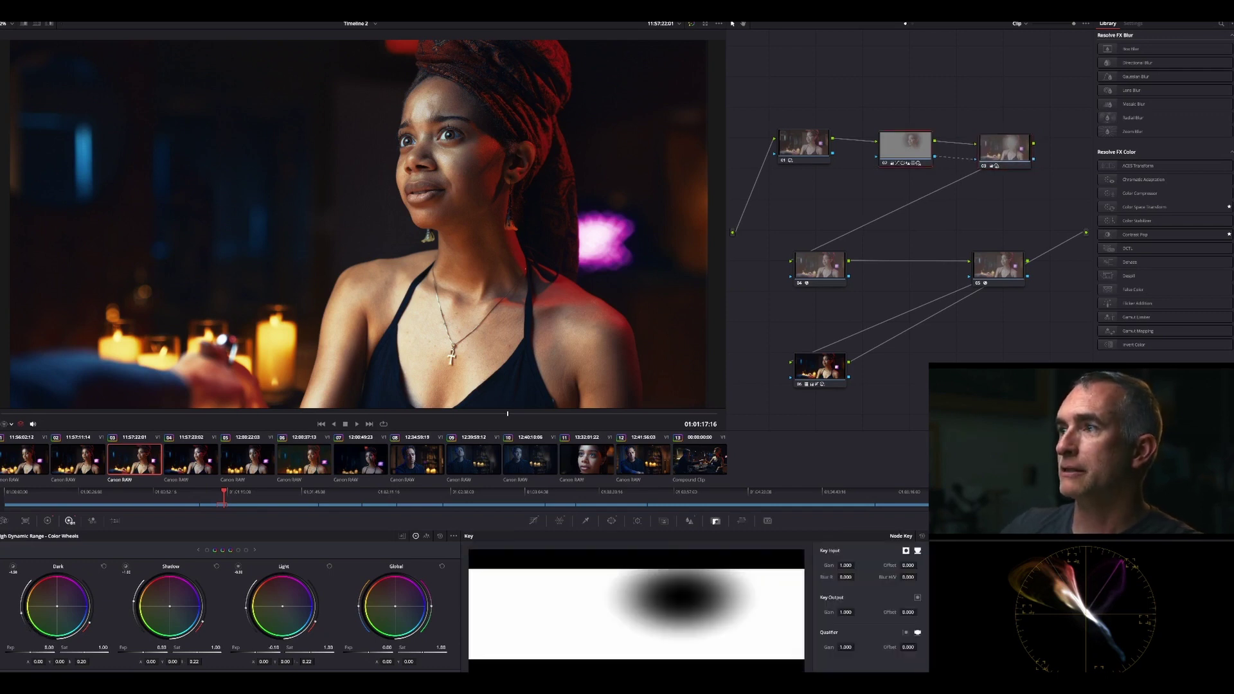
drag(905, 147, 907, 152)
click(1004, 149)
click(907, 151)
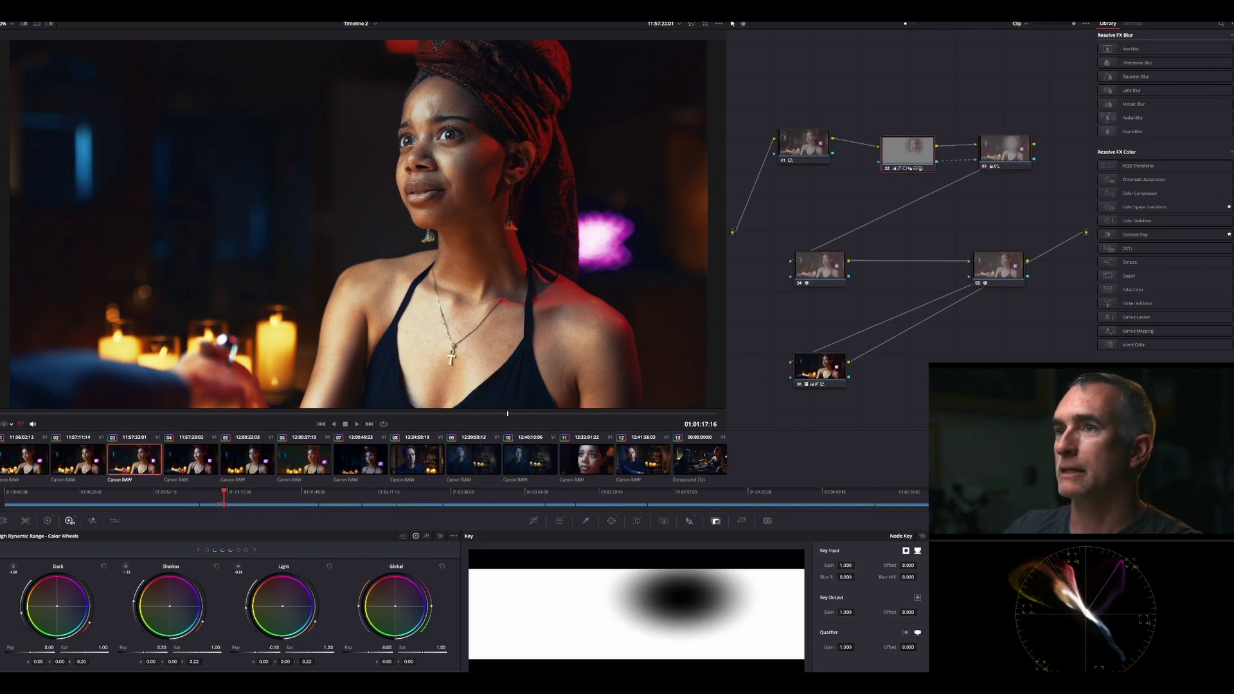
Step: Toggle the second node off and on, and check its Log wheels and Blur settings
key(ctrl+d)
key(ctrl+d)
key(ctrl+d)
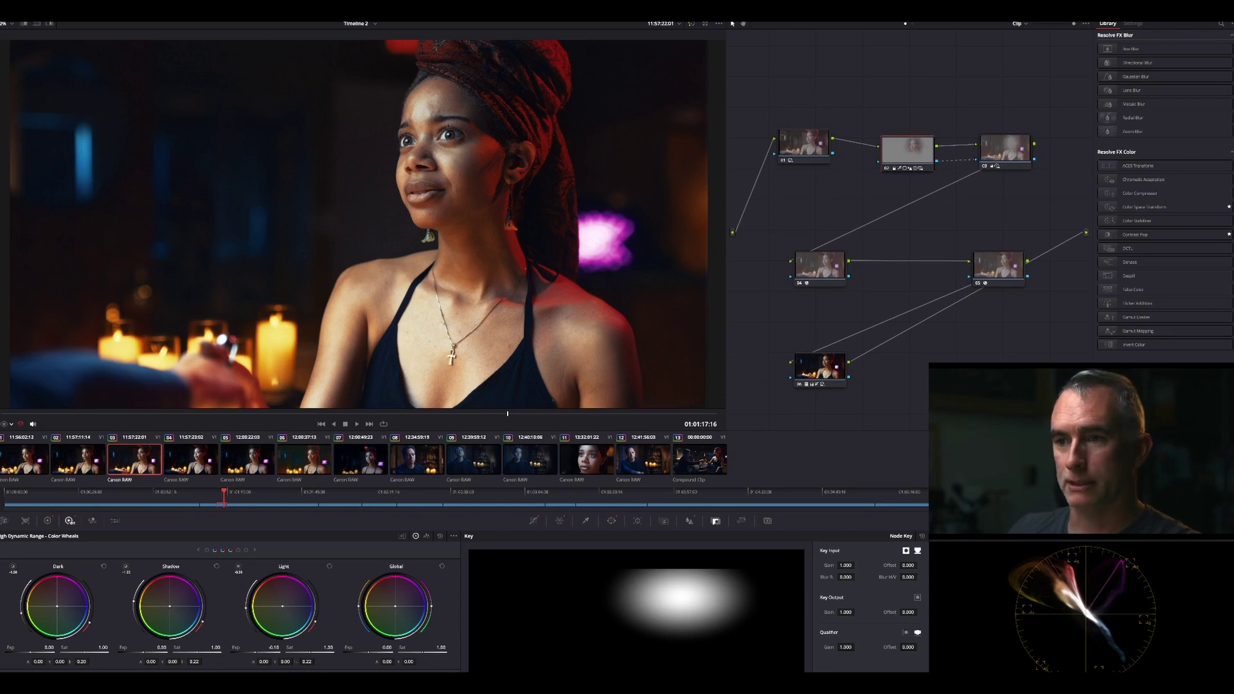
click(47, 521)
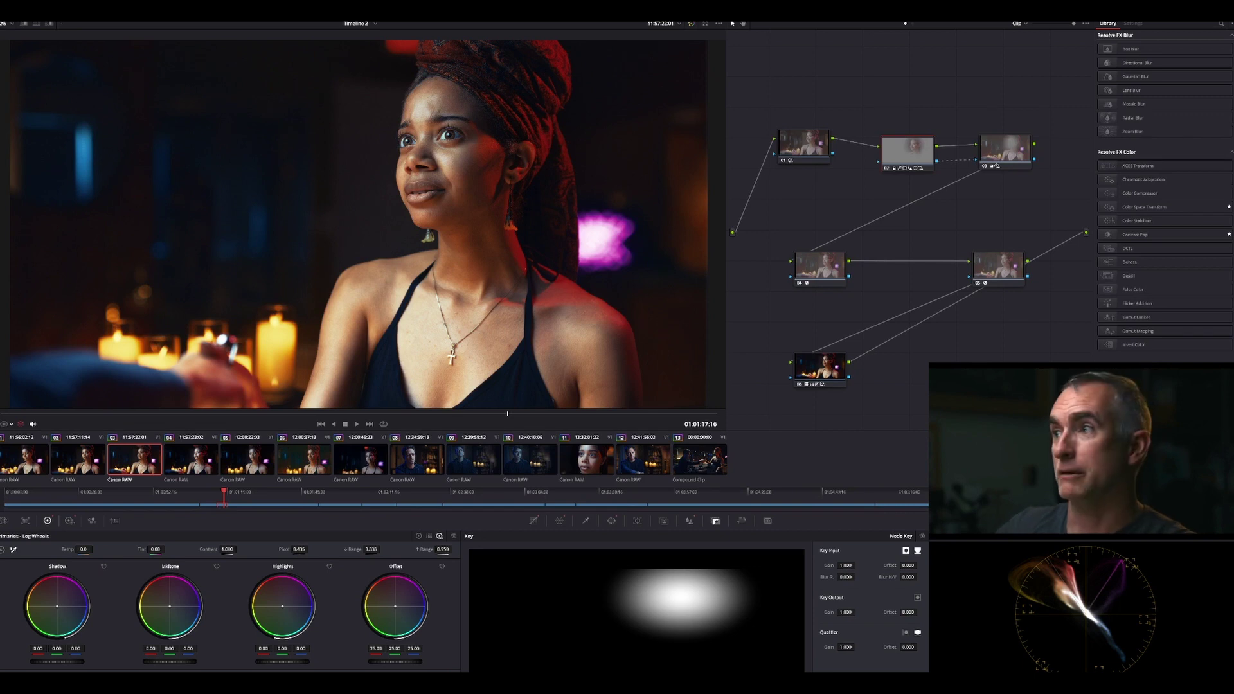
click(690, 520)
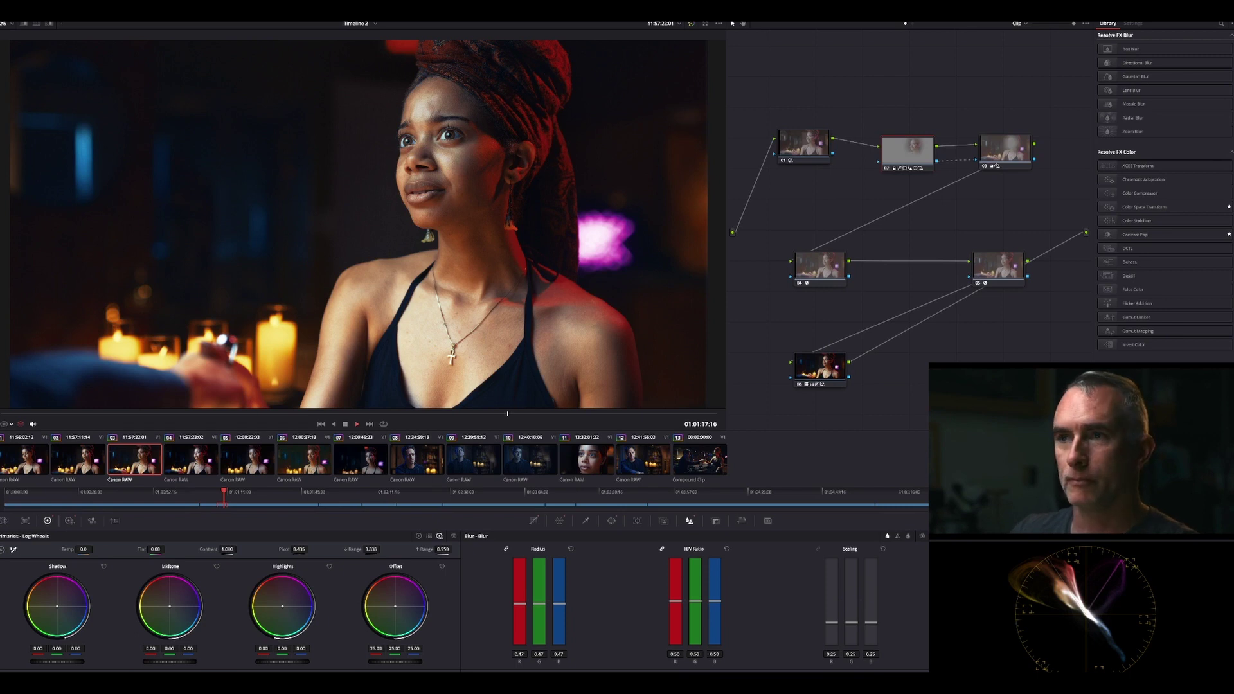
Step: Compare the shot with the previous clip and play the third clip
key(Up)
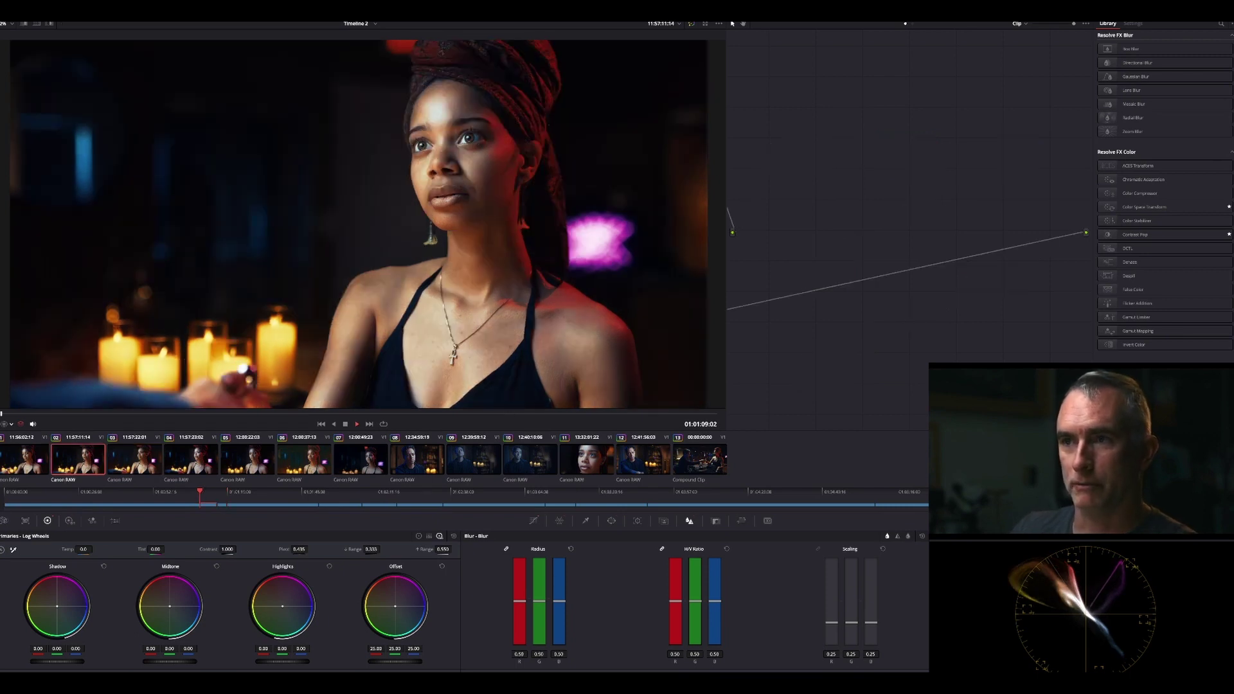
key(Down)
key(space)
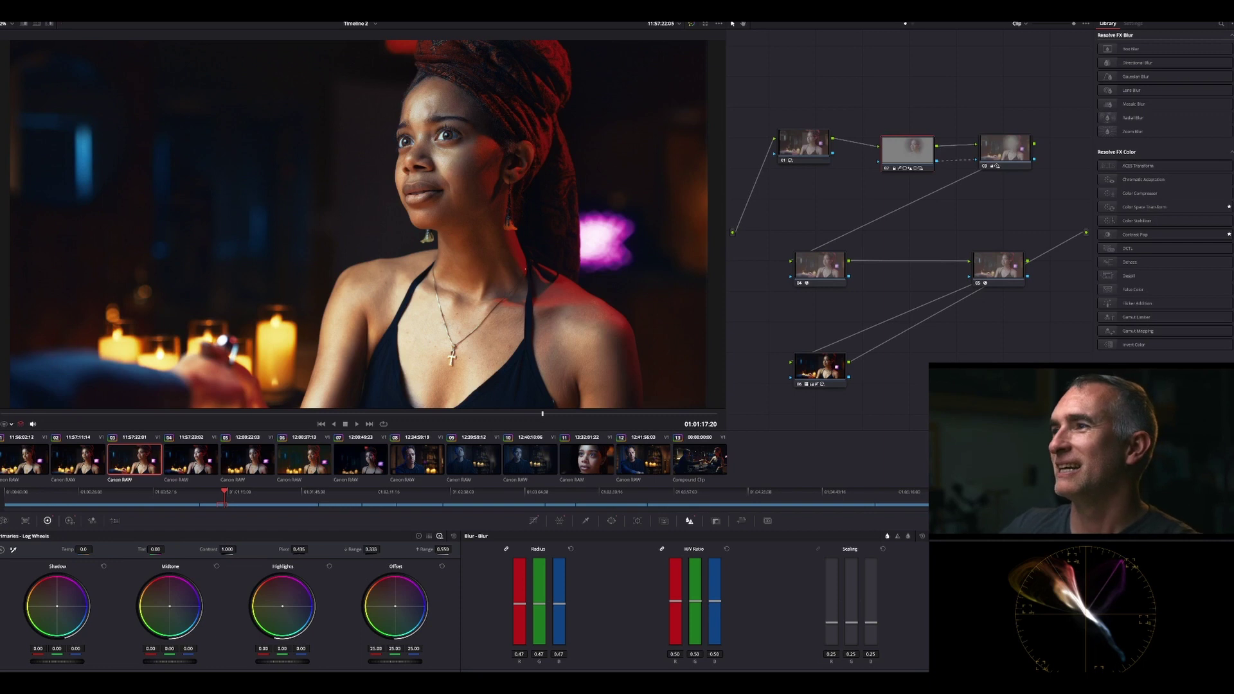
Step: Examine the second node's Hue-Saturation Color Warper and play the third clip with the face enlarged
drag(906, 150, 911, 143)
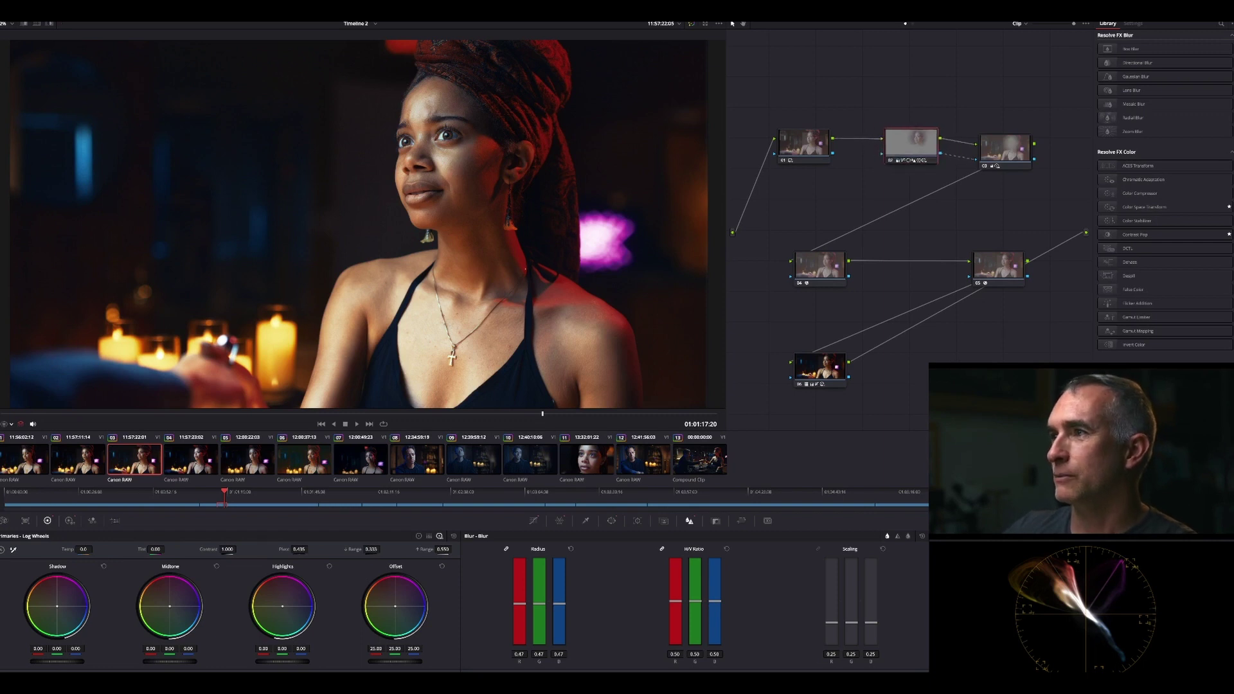
click(559, 520)
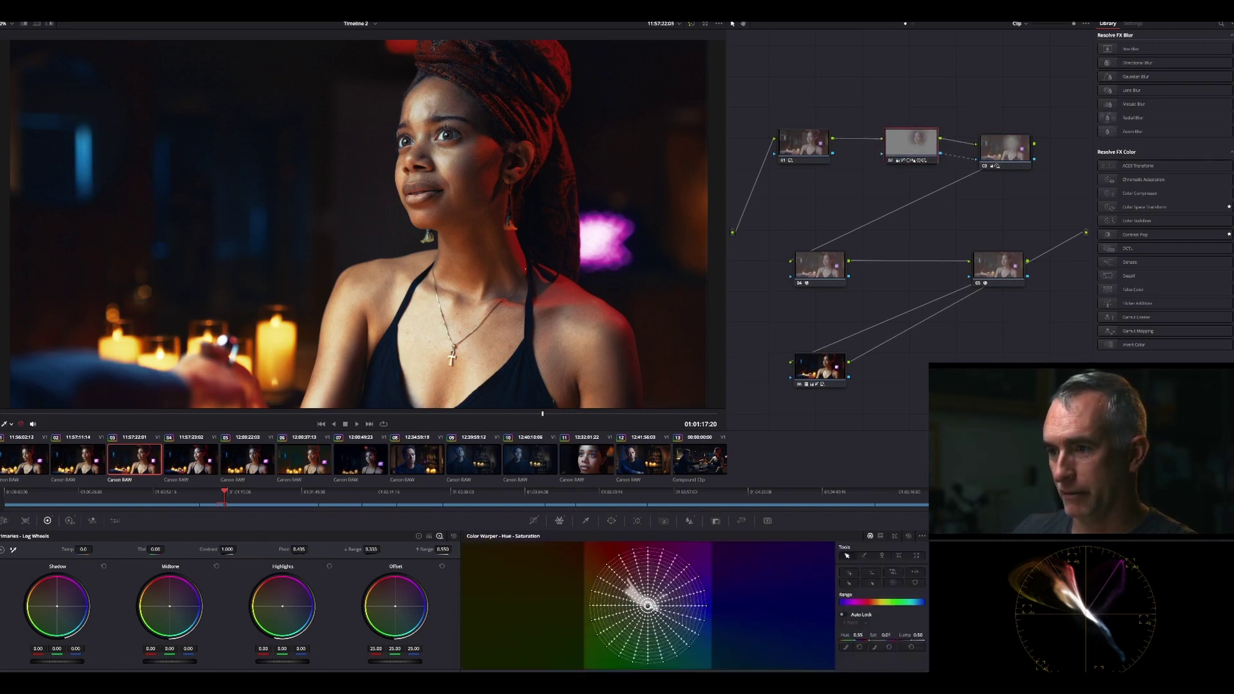
scroll(357, 224, up, 3)
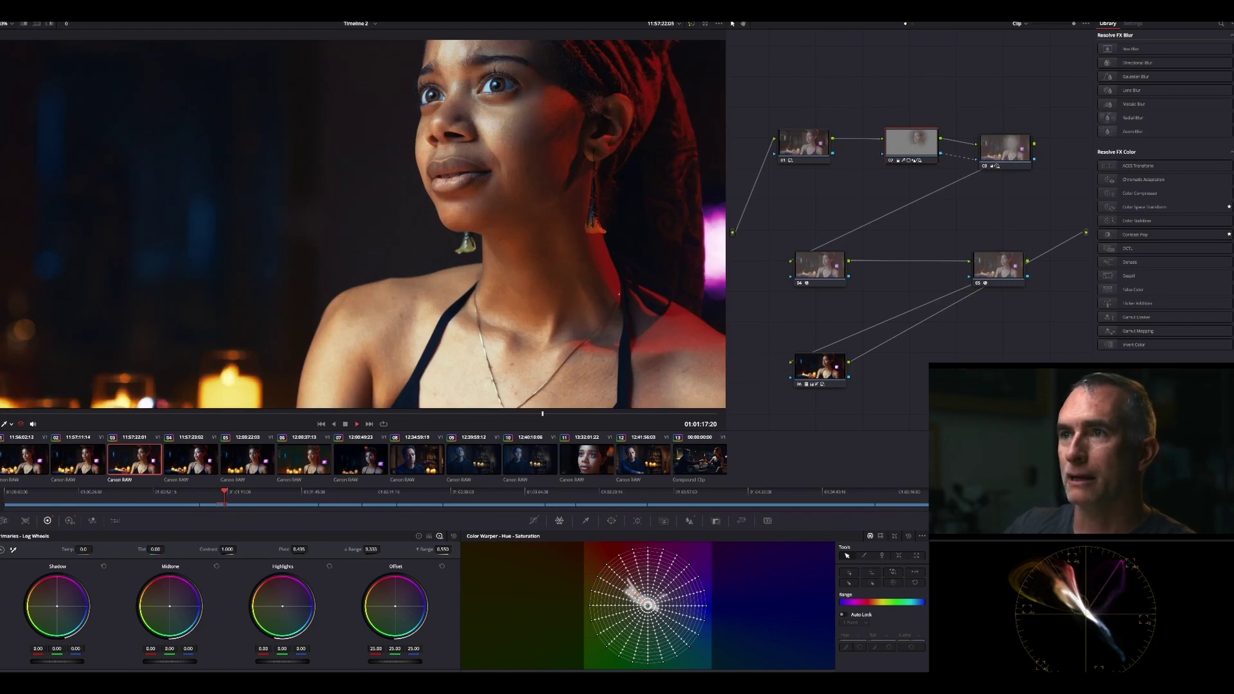
key(space)
key(space)
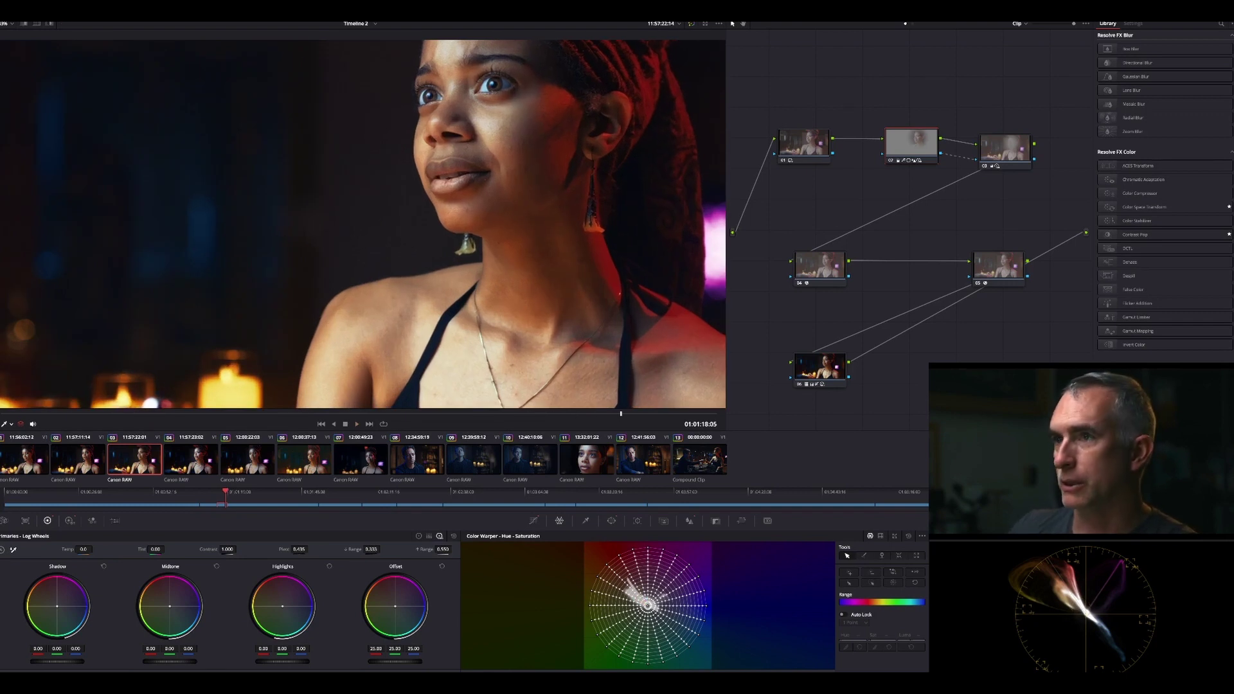
drag(648, 605, 648, 605)
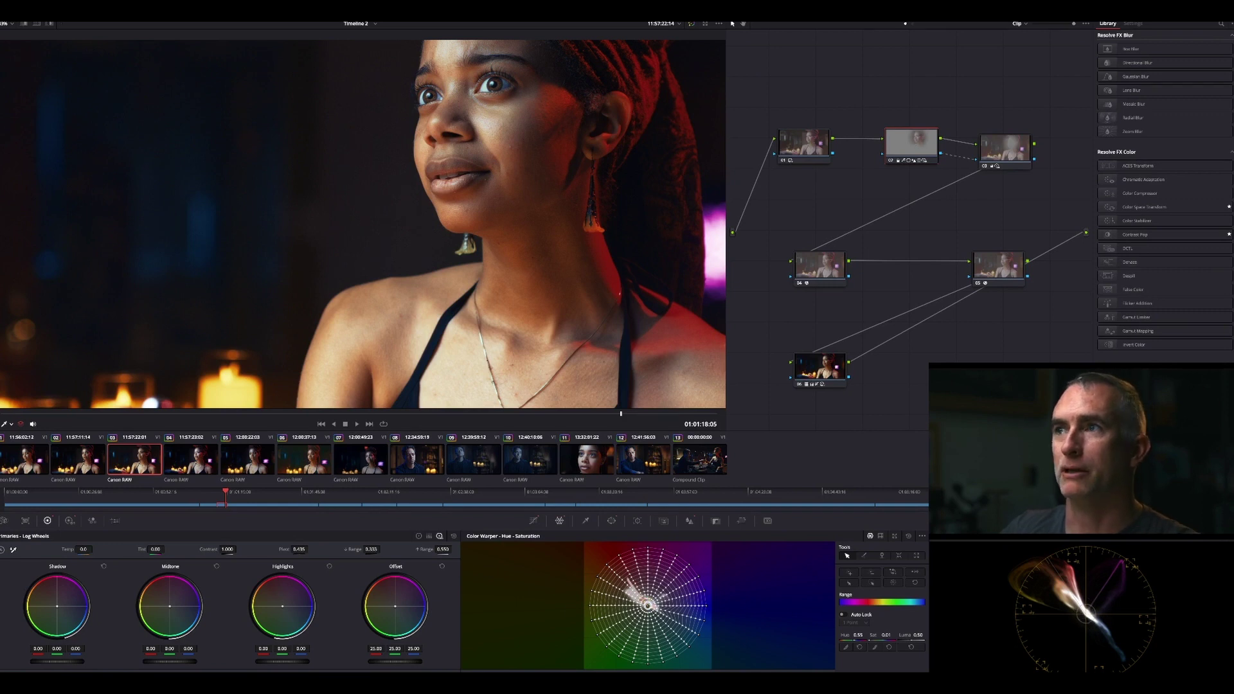
Step: Frame the face in the viewer and toggle the second node to compare the skin
drag(509, 197, 495, 231)
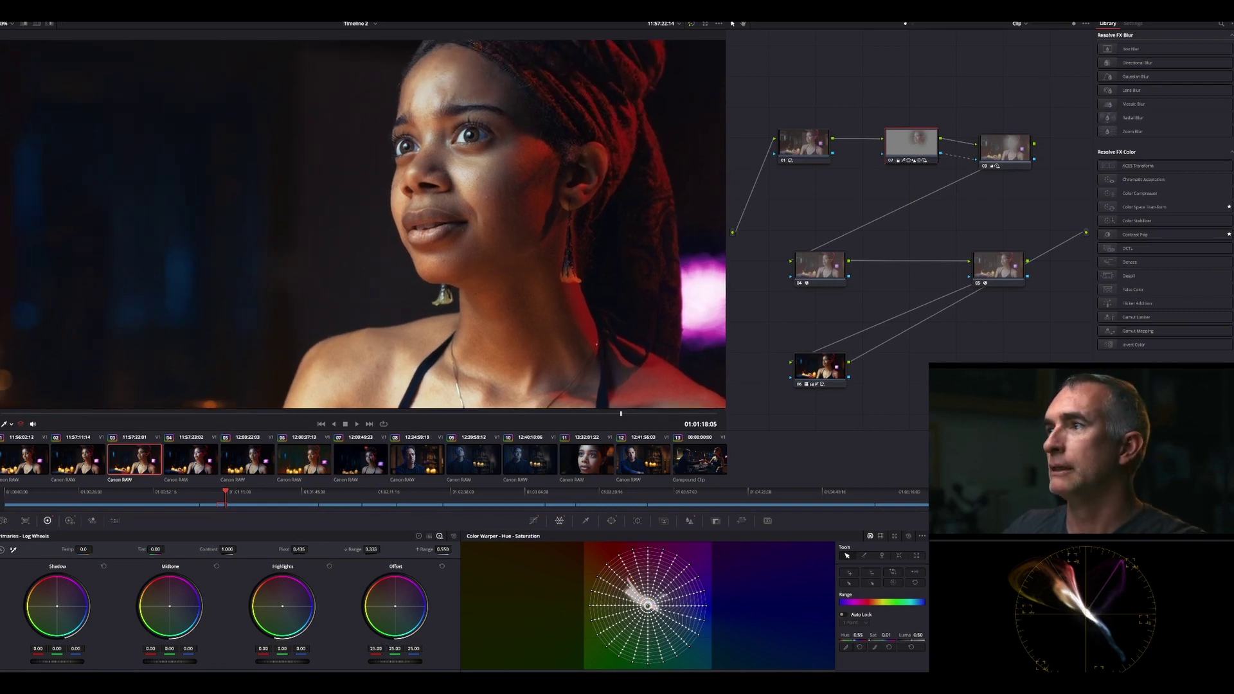
drag(1005, 147, 1003, 140)
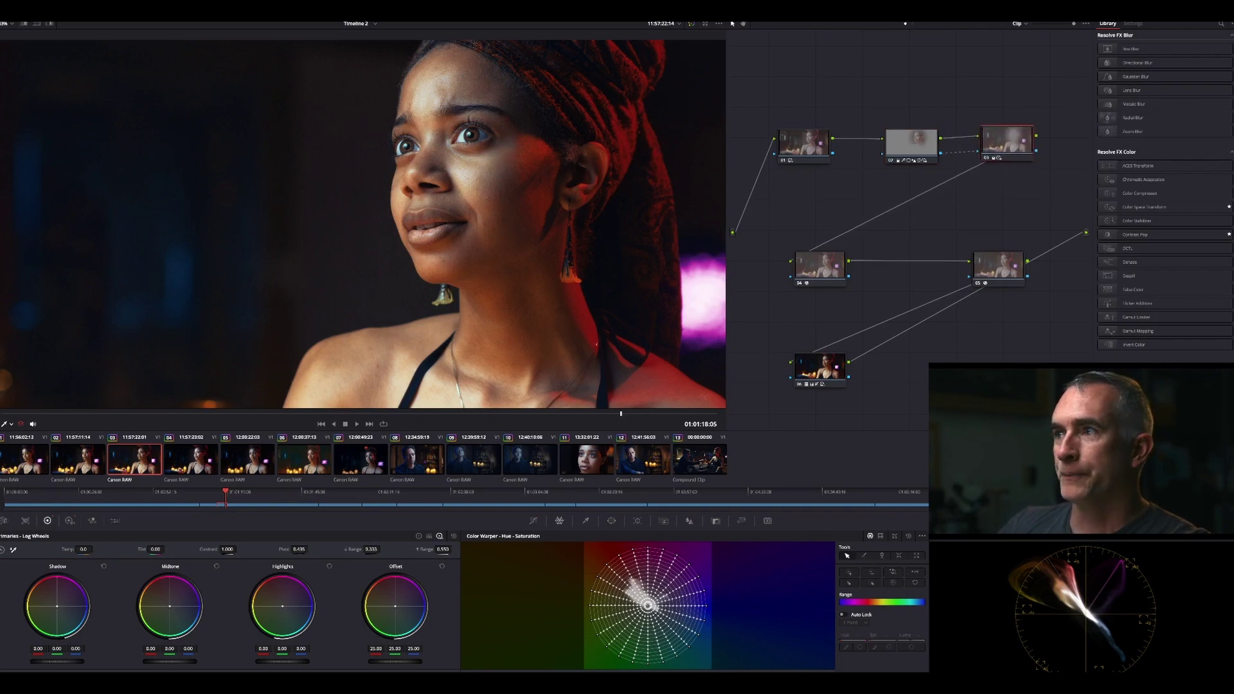
click(911, 143)
key(ctrl+d)
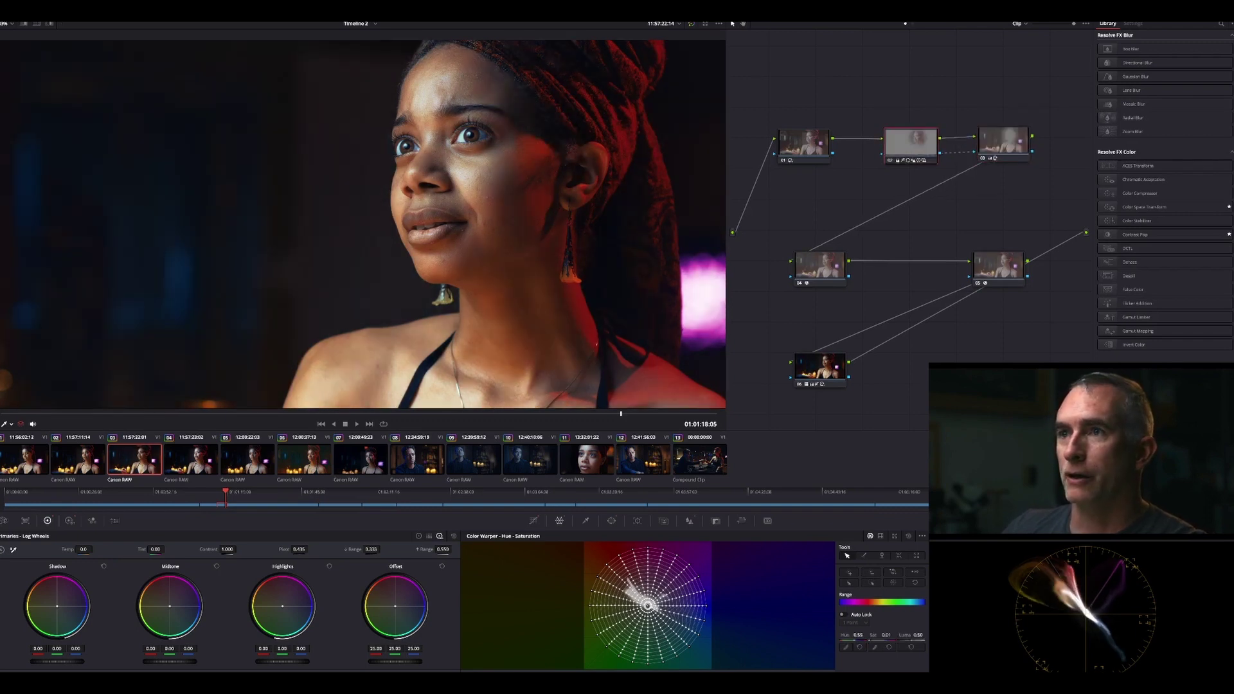
Step: Toggle the third node off and on with the whole image fitted in view, and show its HDR wheels
click(1003, 141)
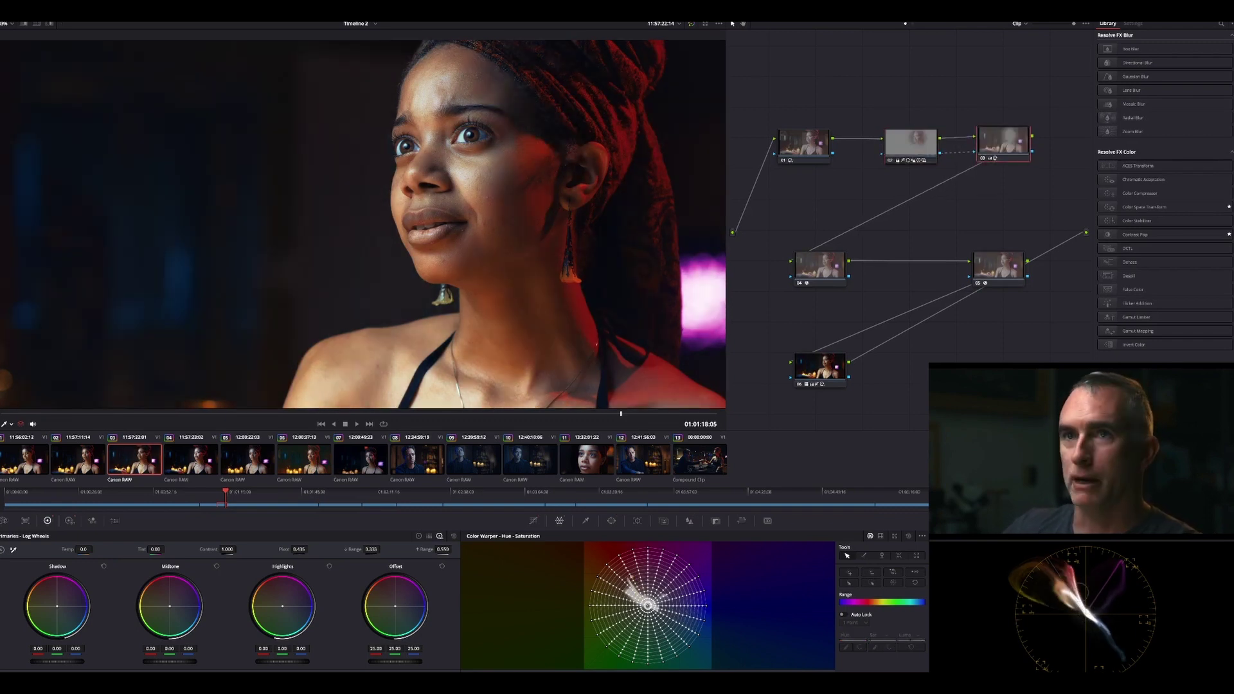
key(shift+z)
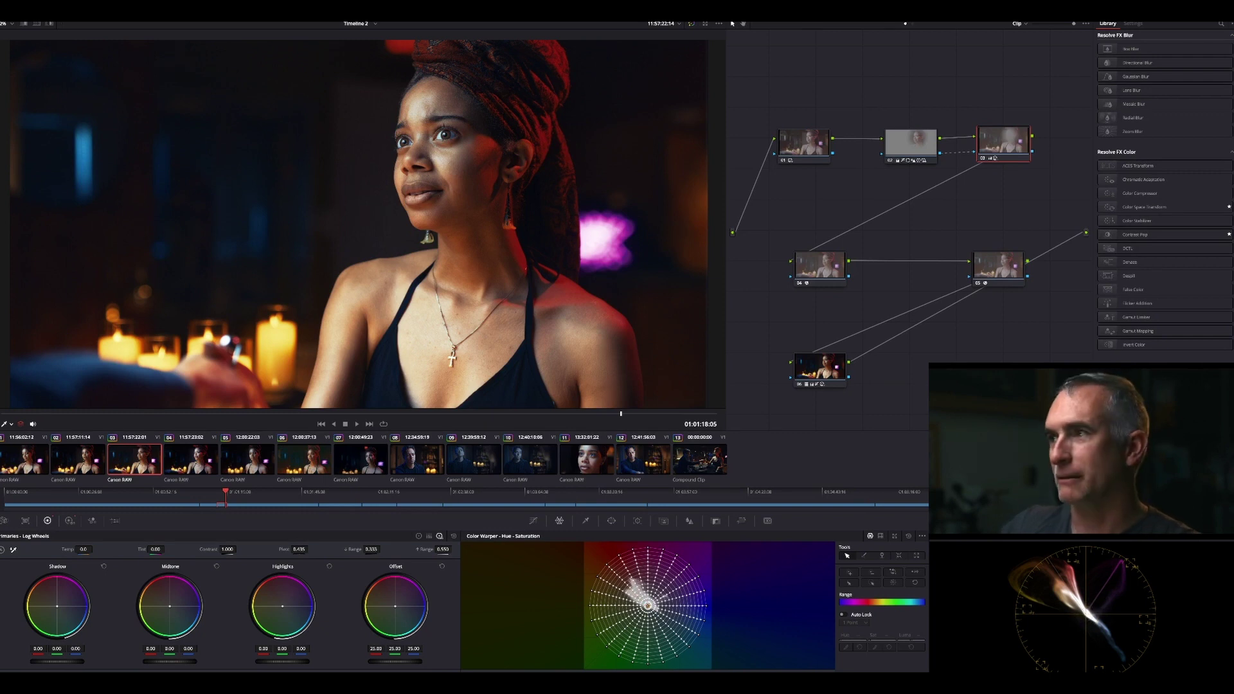
key(ctrl+d)
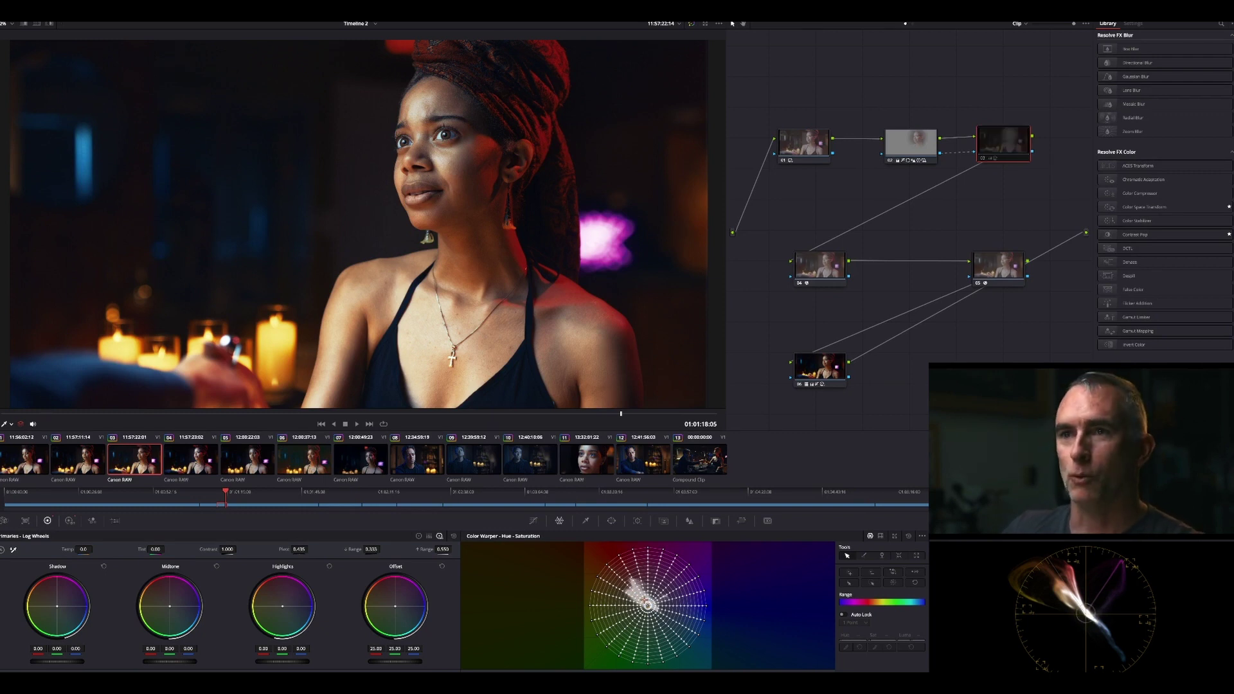
key(ctrl+d)
drag(1003, 141, 1008, 143)
click(70, 520)
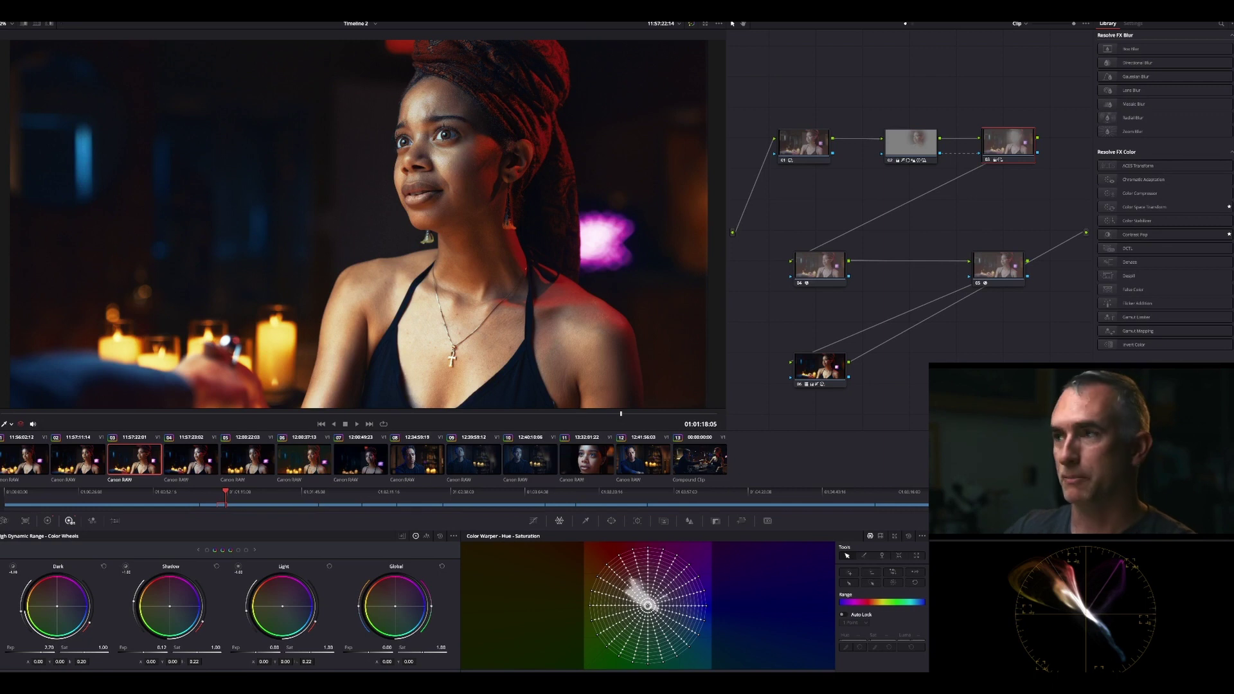
Step: Select the fourth node with Face Refinement and toggle it off and on, comparing the skin on the enlarged face
click(819, 266)
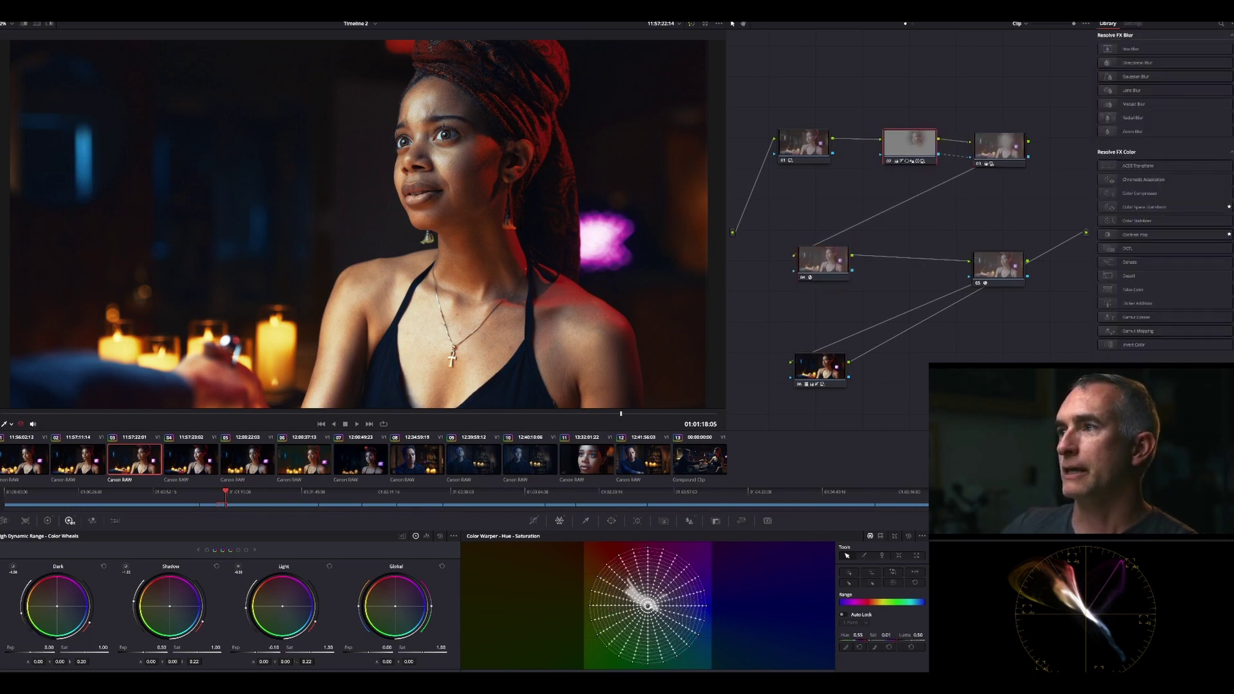
click(1000, 147)
click(823, 261)
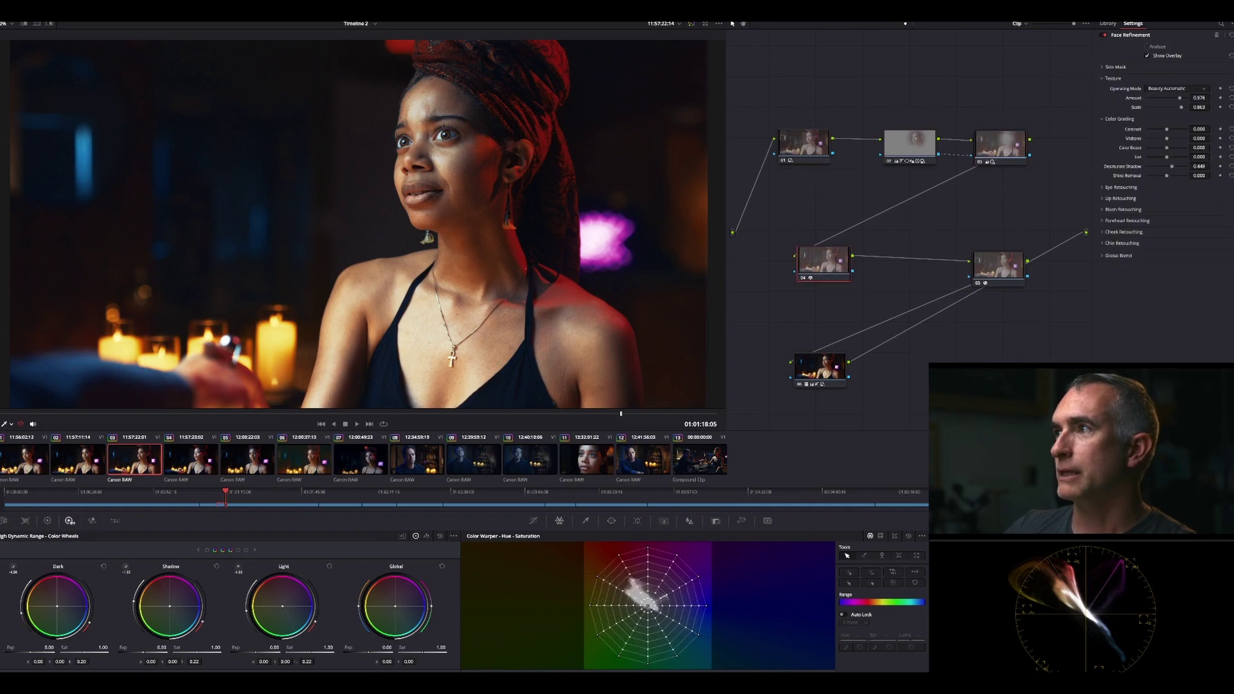
key(ctrl+d)
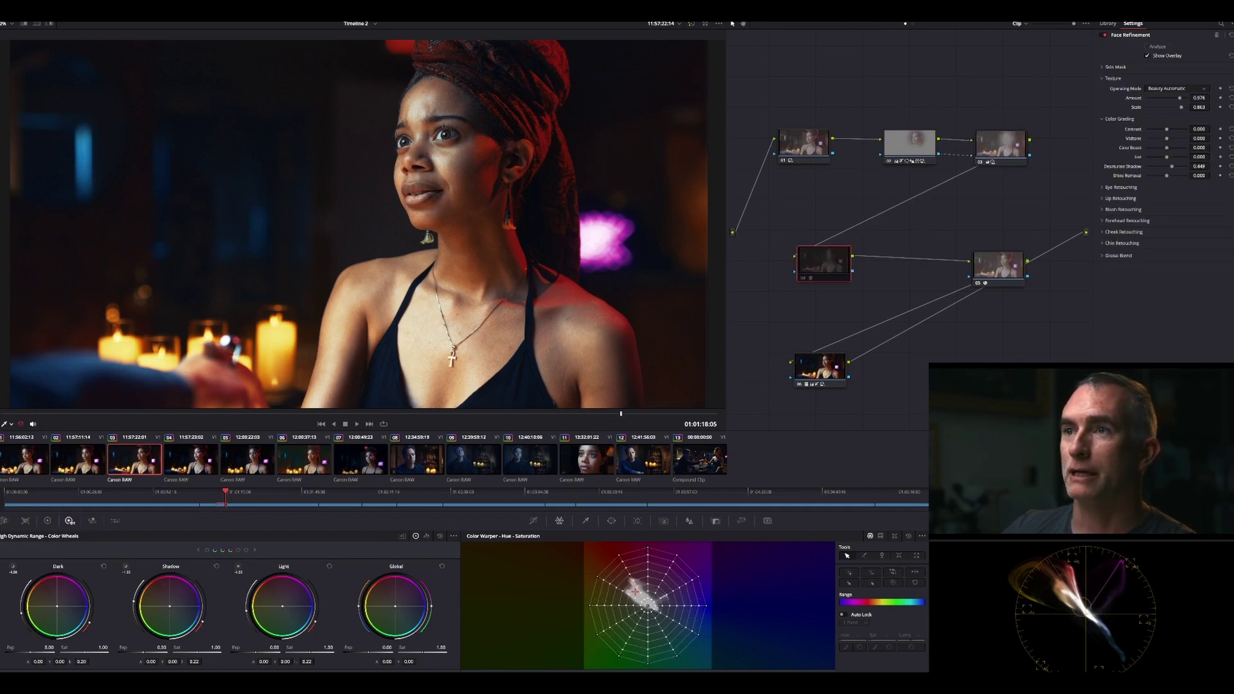
key(ctrl+d)
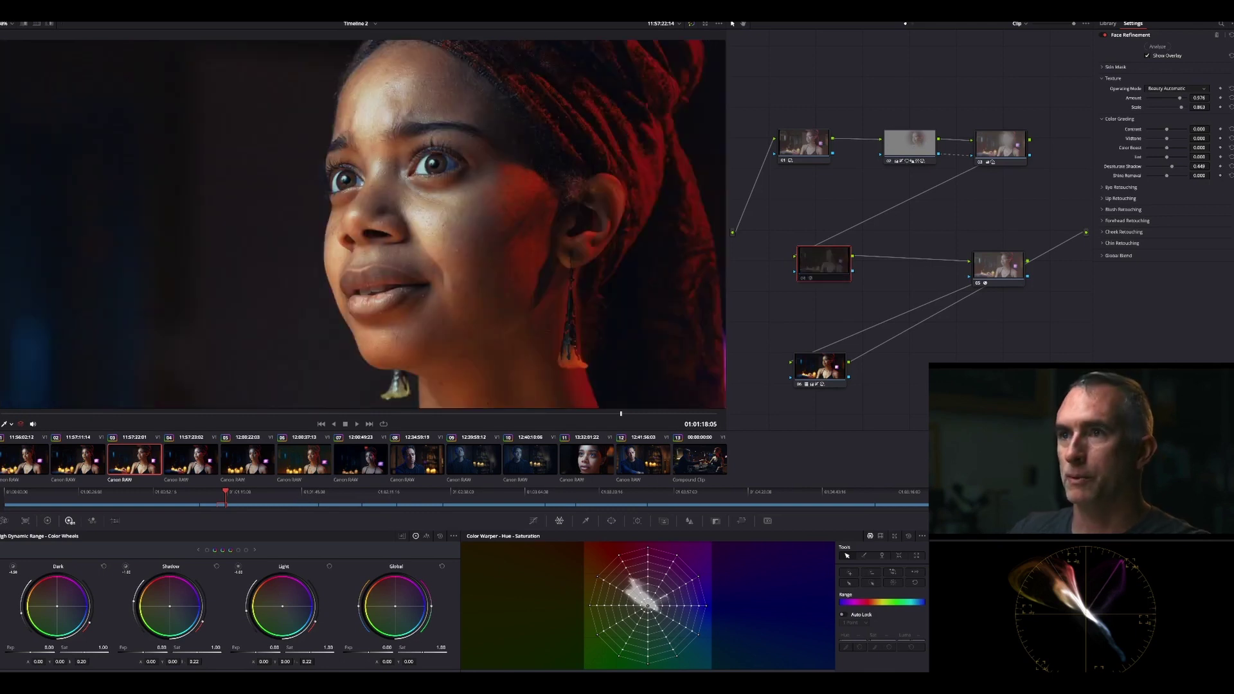
key(ctrl+d)
key(ctrl+d)
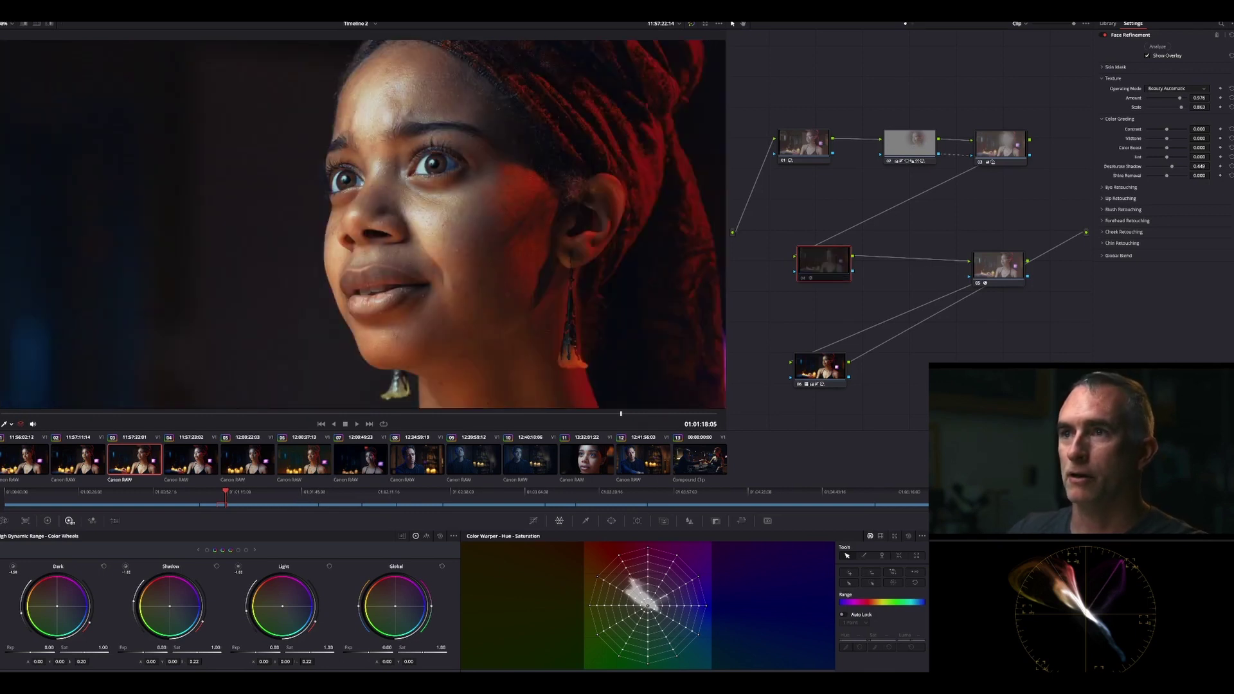
key(ctrl+d)
Step: Set the Eye Retouching brightening to 0.440 in the fourth node's Face Refinement and move the node slightly up in the graph
drag(824, 261, 831, 258)
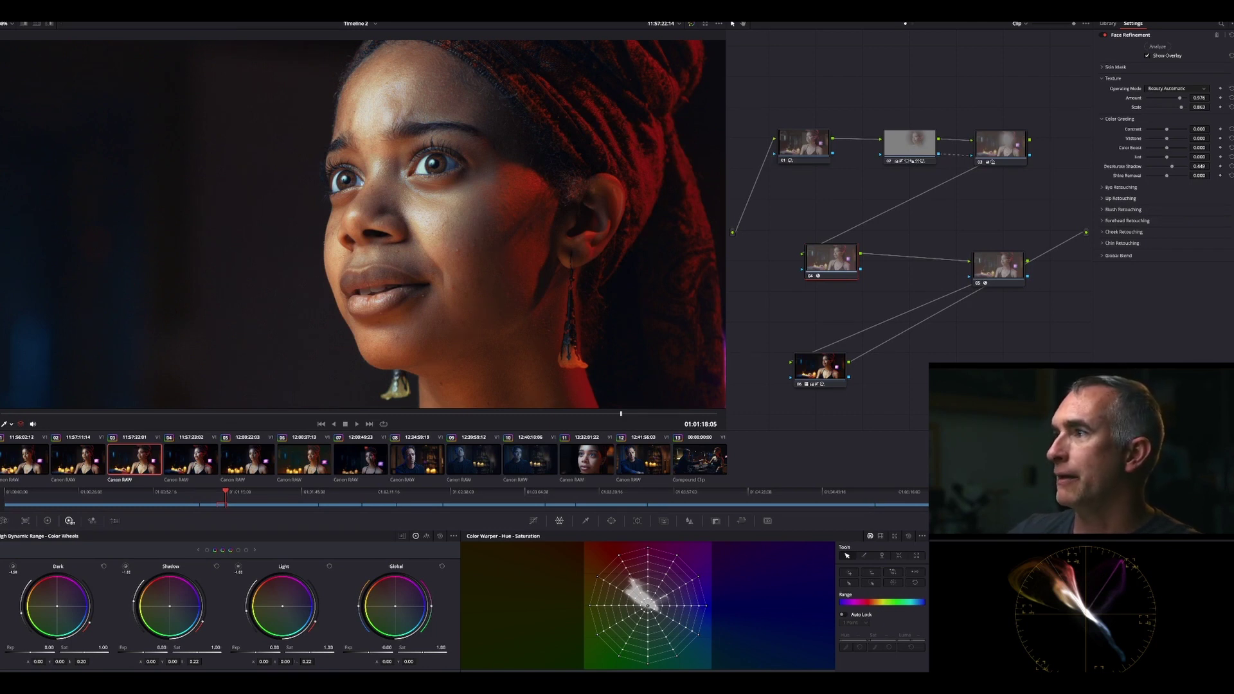
click(1102, 188)
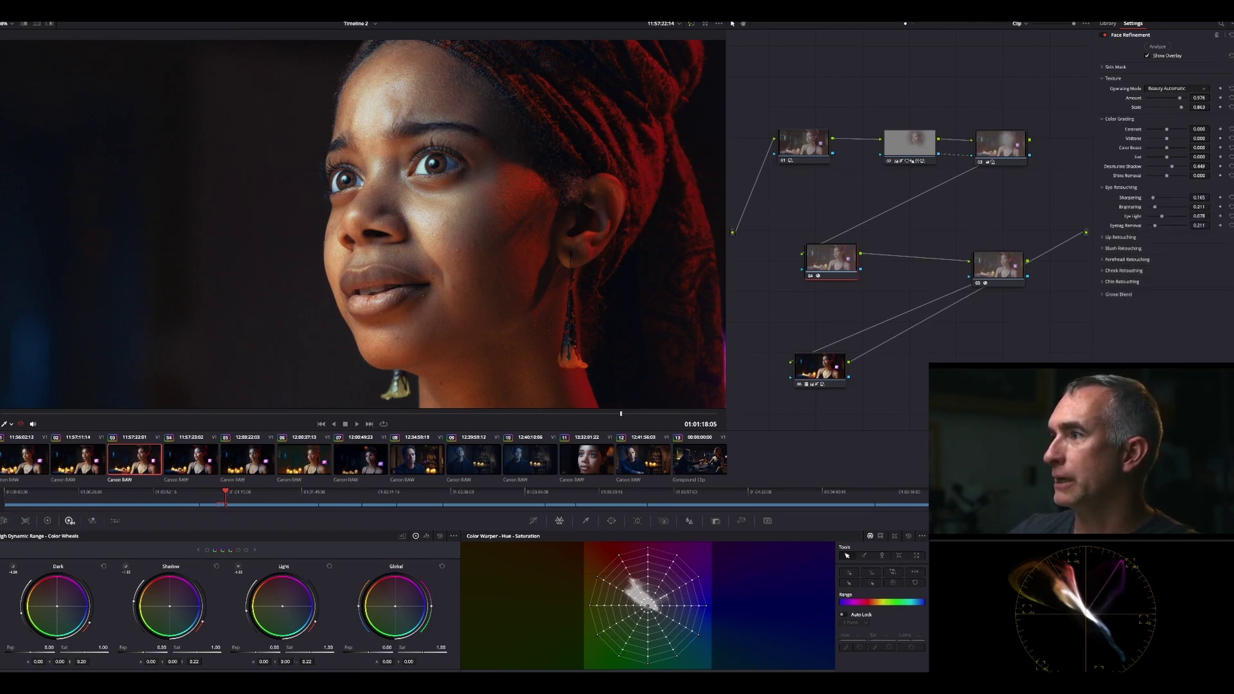
drag(1162, 207, 1174, 206)
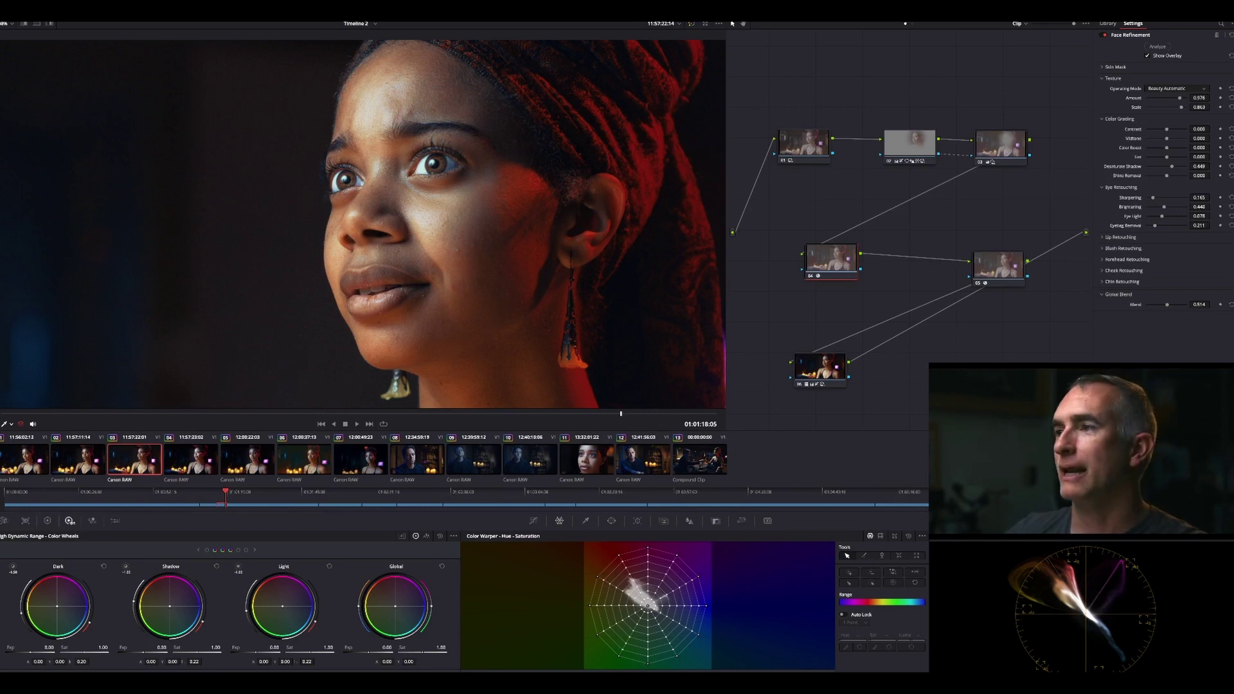
drag(831, 259, 836, 249)
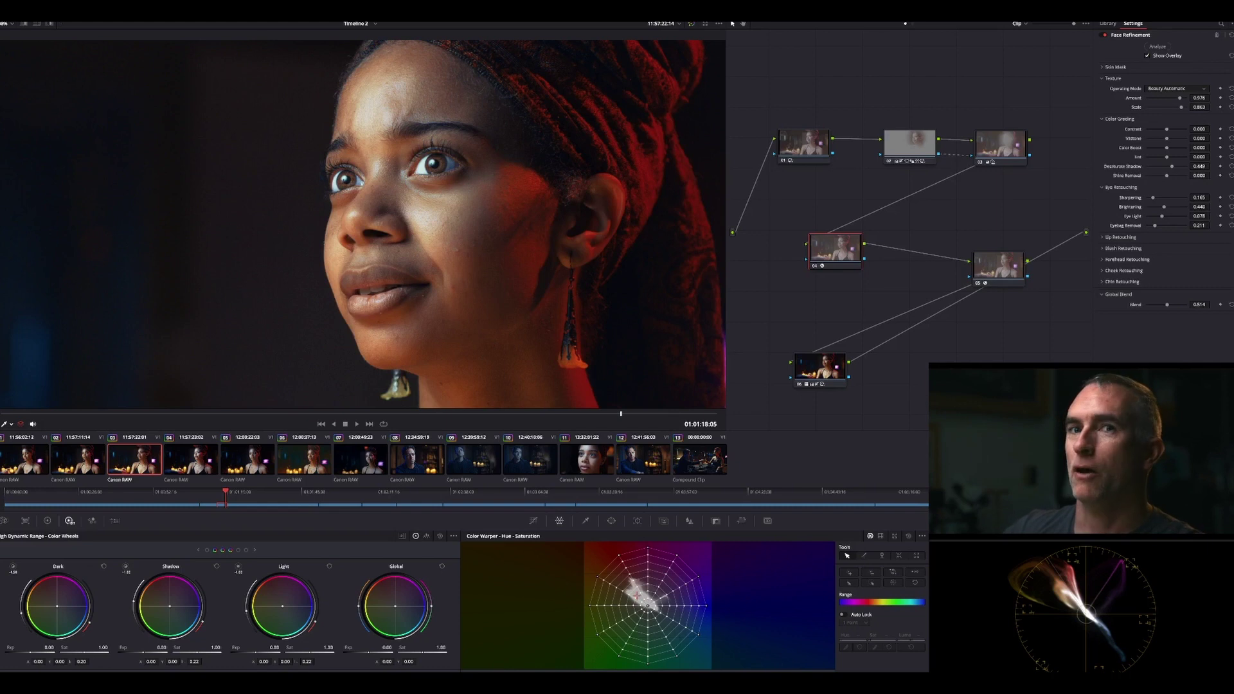
Step: Move the Halation node level with the Face Refinement node and toggle it off and on to compare its effect
mouse_move(998, 265)
mouse_down()
mouse_move(972, 237)
mouse_move(983, 247)
mouse_up()
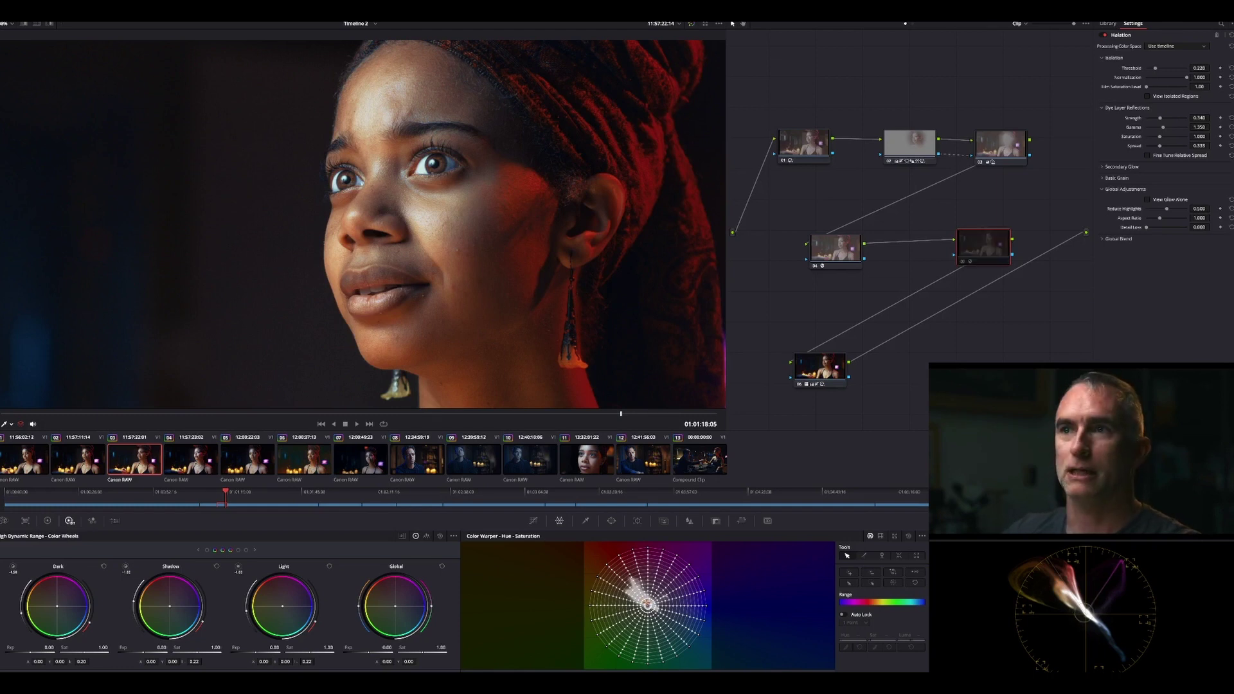
key(ctrl+d)
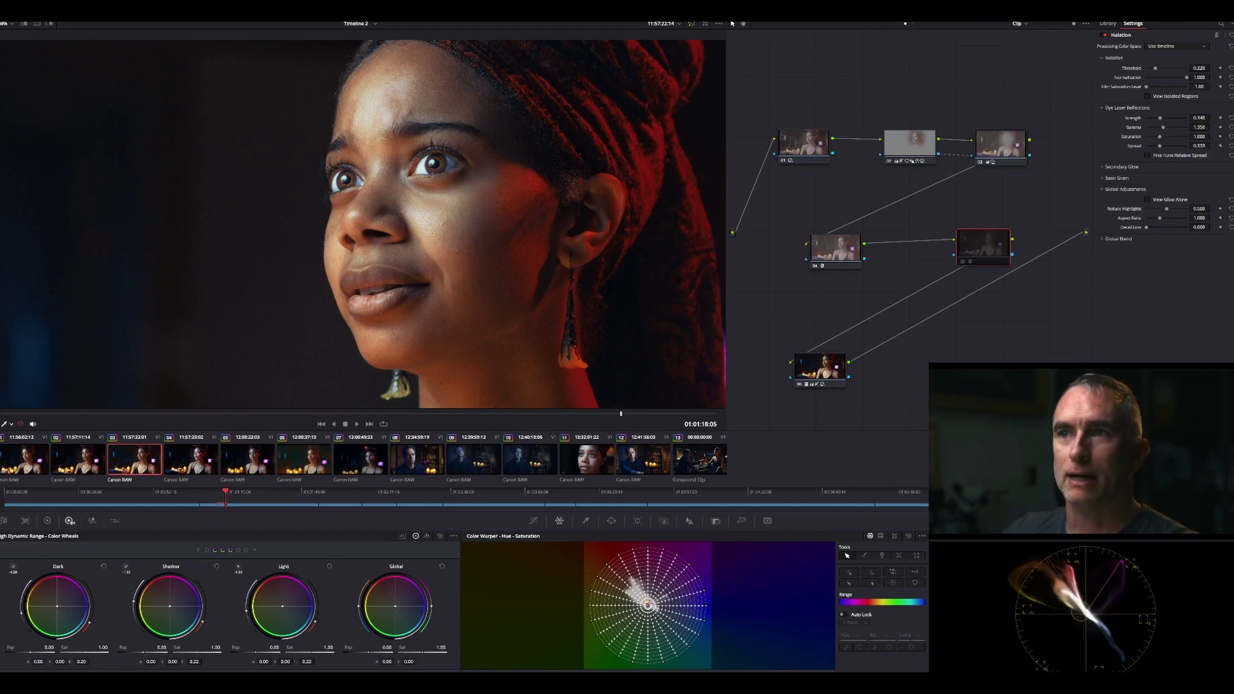
key(ctrl+d)
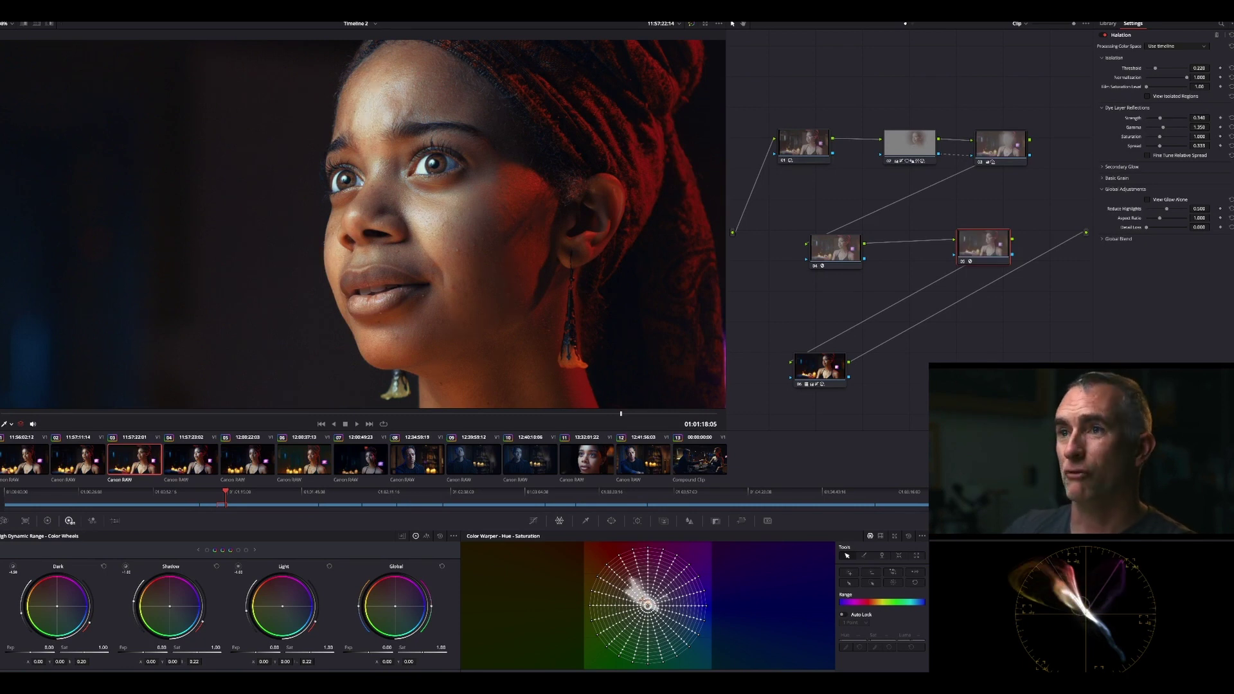
key(ctrl+d)
key(ctrl+d)
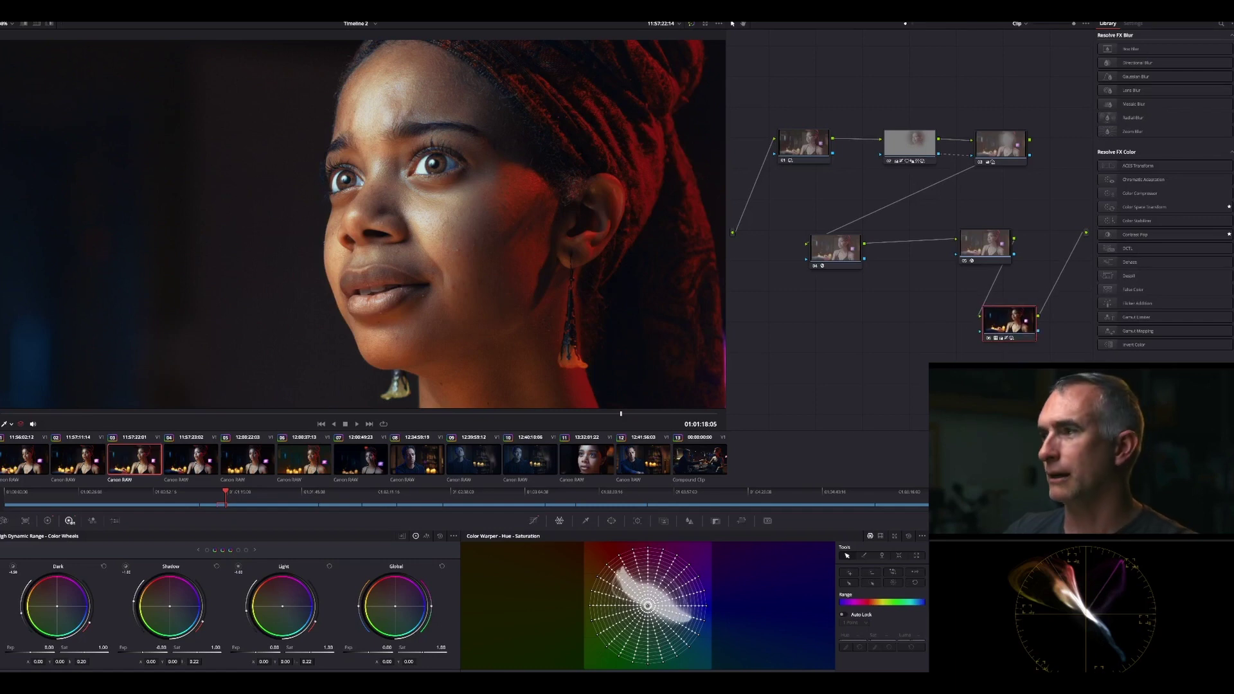
Step: Lower the red point on the last node's Hue Vs Sat curve to desaturate the reds, and center the whole image in the viewer
drag(1010, 320, 1012, 312)
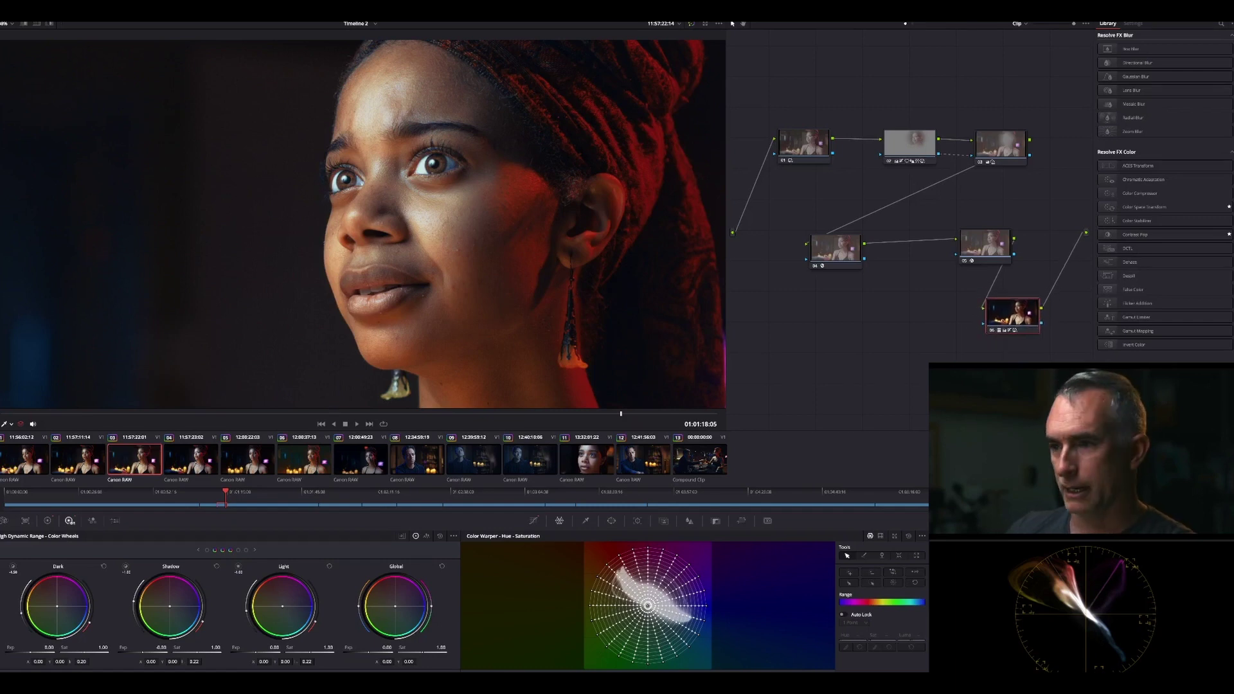
click(533, 521)
click(828, 536)
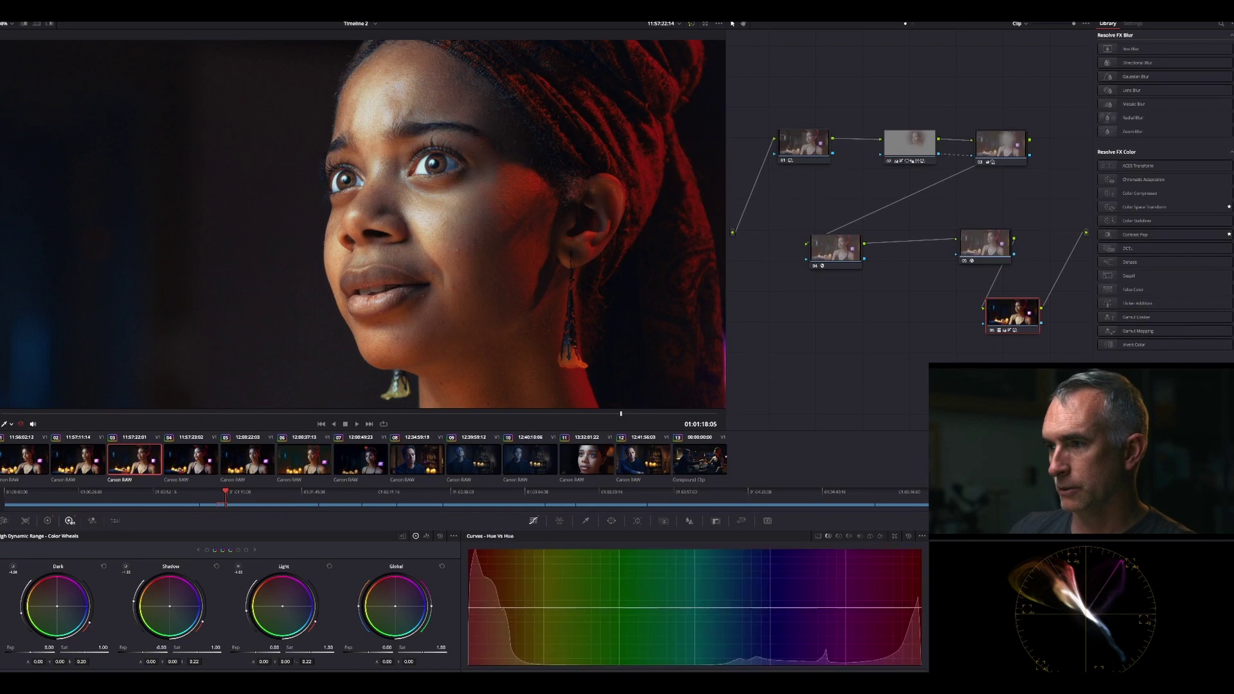
click(838, 536)
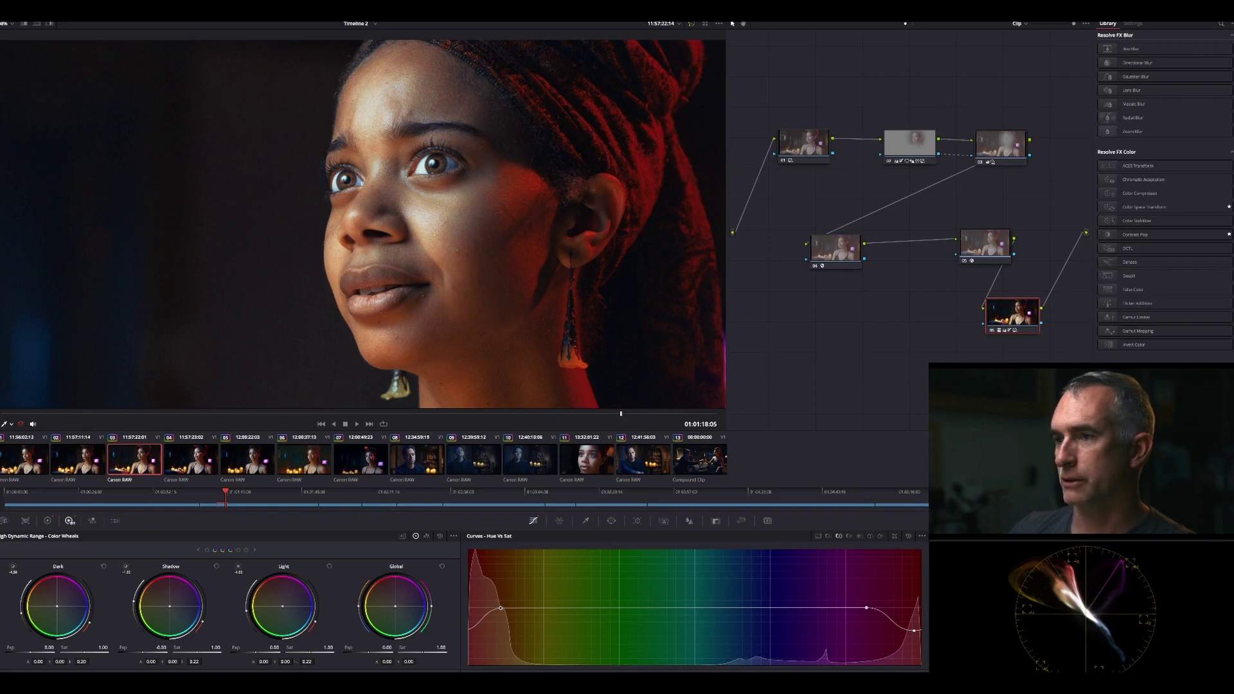
mouse_move(914, 630)
mouse_down()
mouse_move(914, 565)
mouse_move(912, 656)
mouse_move(912, 645)
mouse_up()
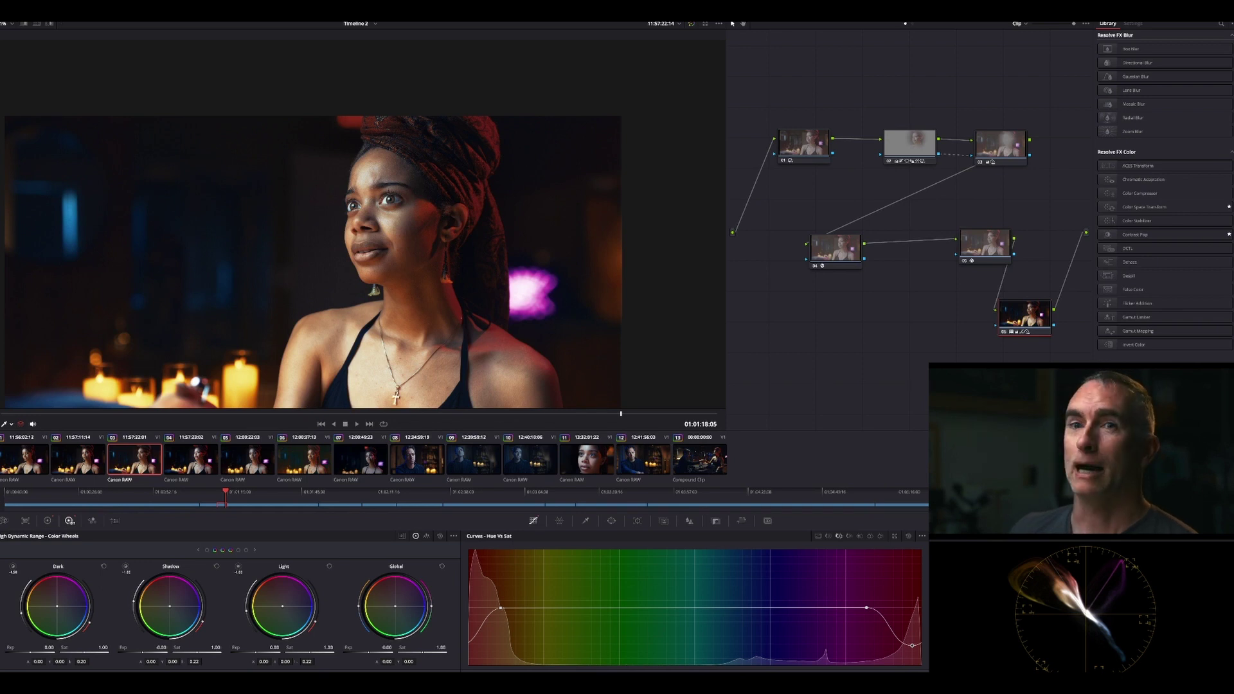
drag(461, 318, 512, 257)
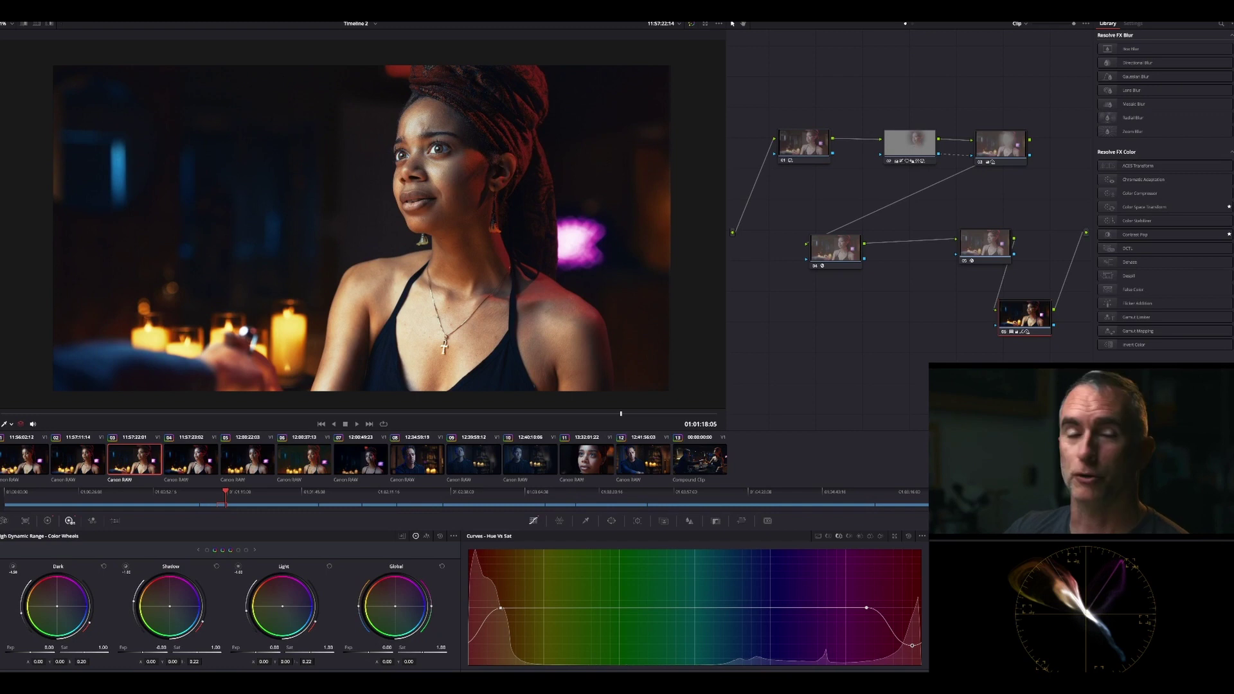